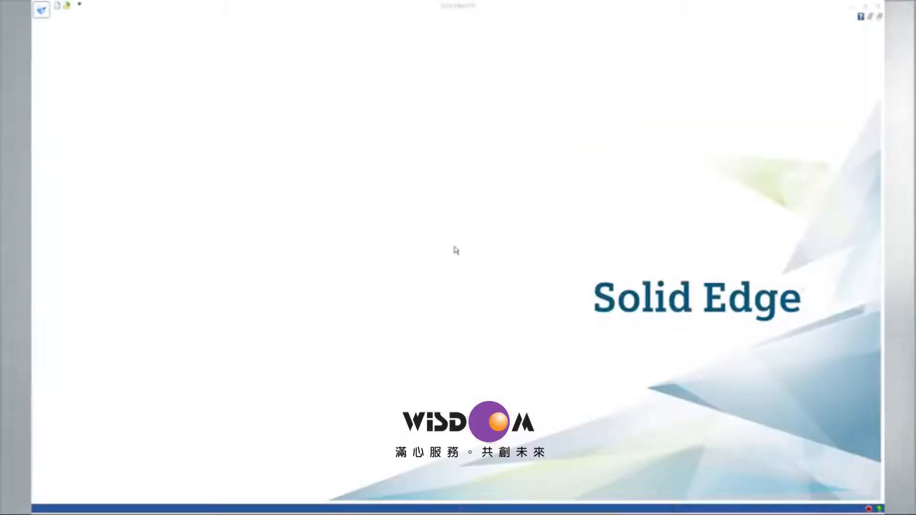
Open the heat exchanger.asm assembly from the Heat Exchanger folder.
click(67, 7)
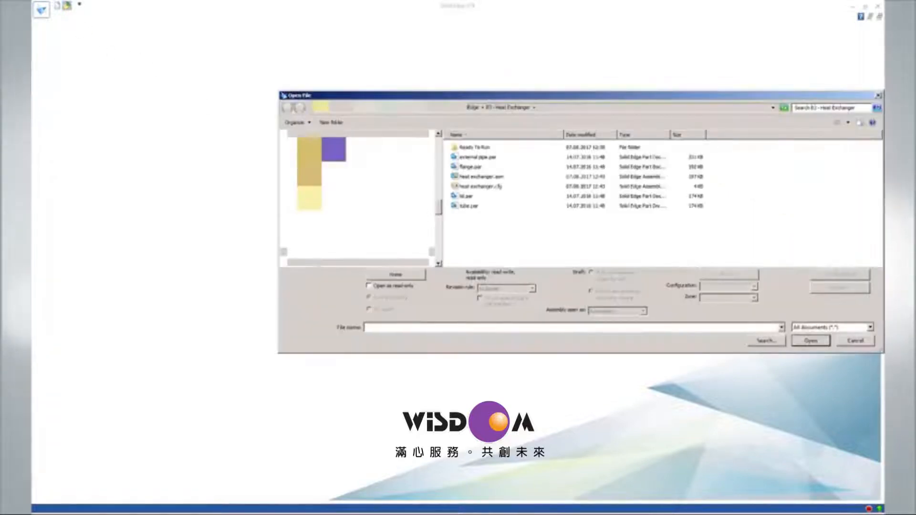
click(468, 177)
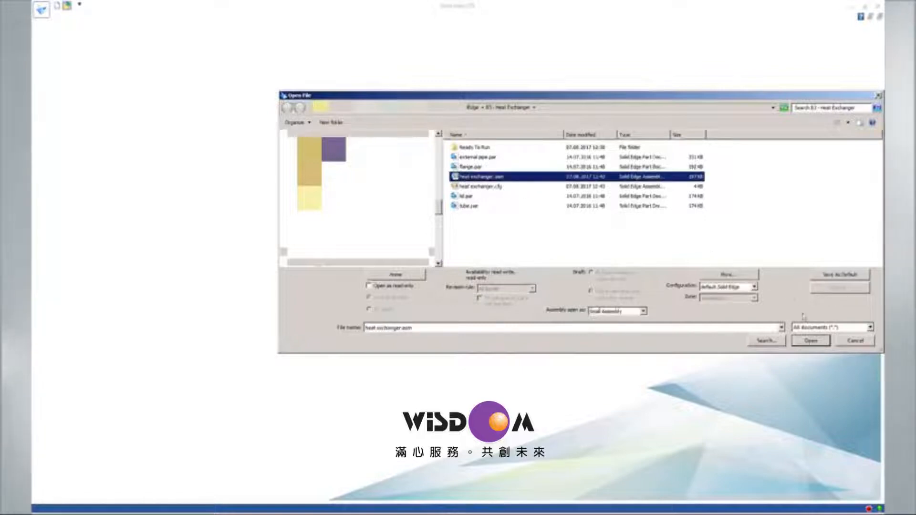
click(807, 342)
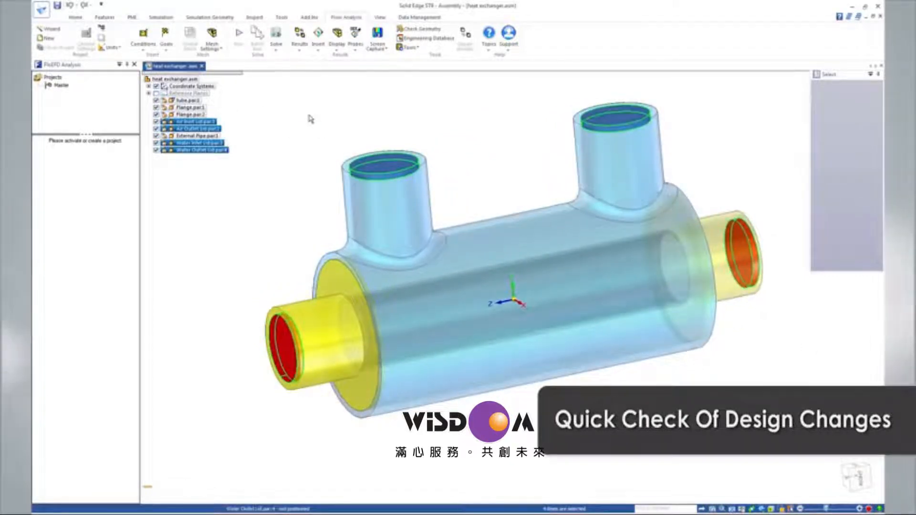
click(310, 119)
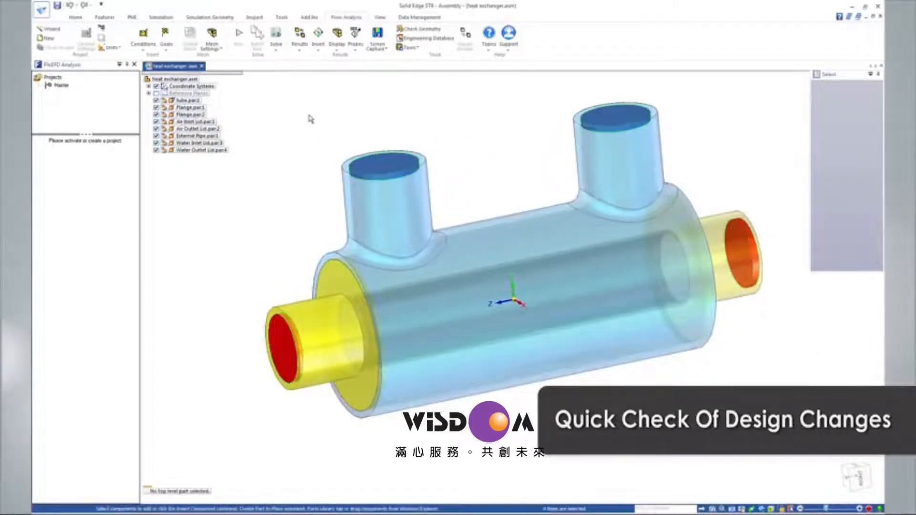
Start a flow analysis project with the Wizard and name it Level 3, using the current configuration.
click(52, 29)
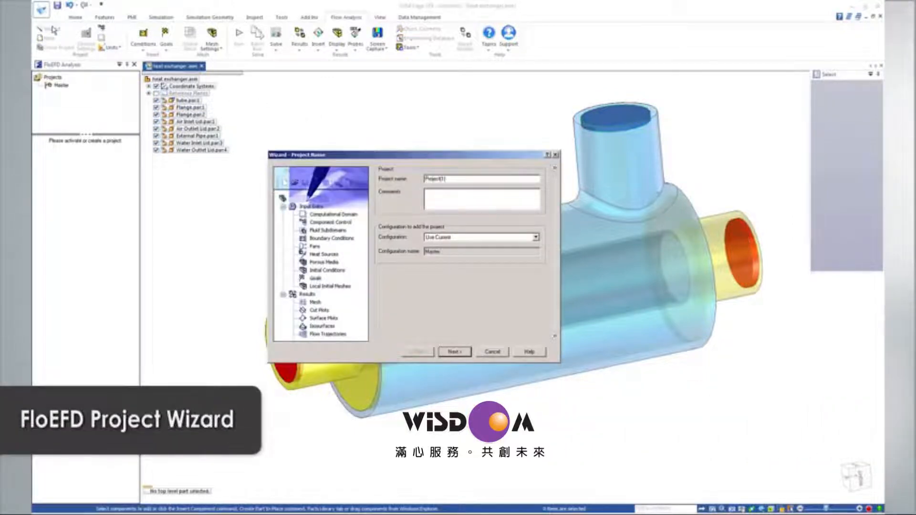
drag(455, 180, 378, 177)
text(Level 3)
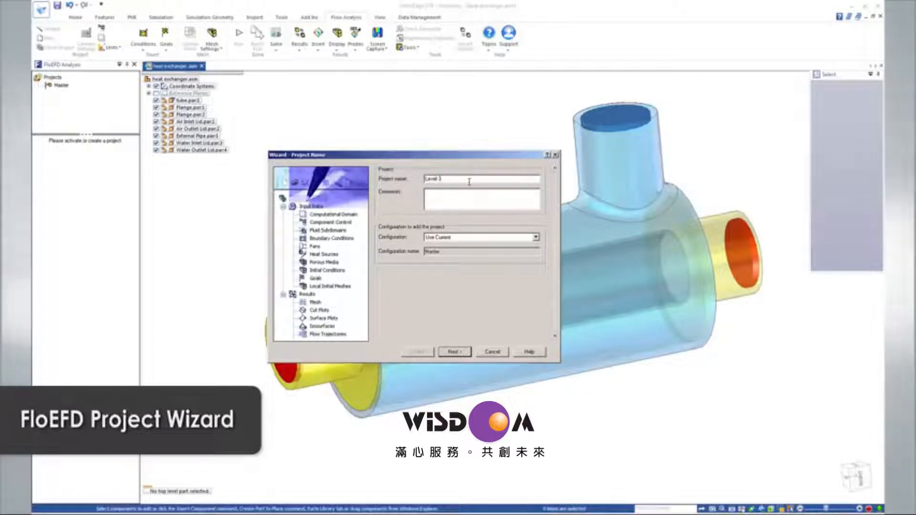
click(454, 353)
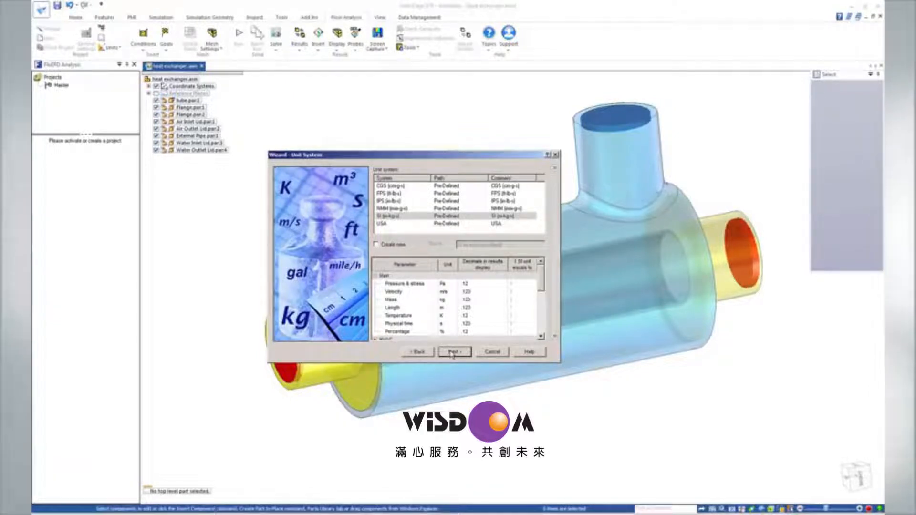
Accept the SI unit system and enable heat conduction in solids for the internal analysis.
click(454, 353)
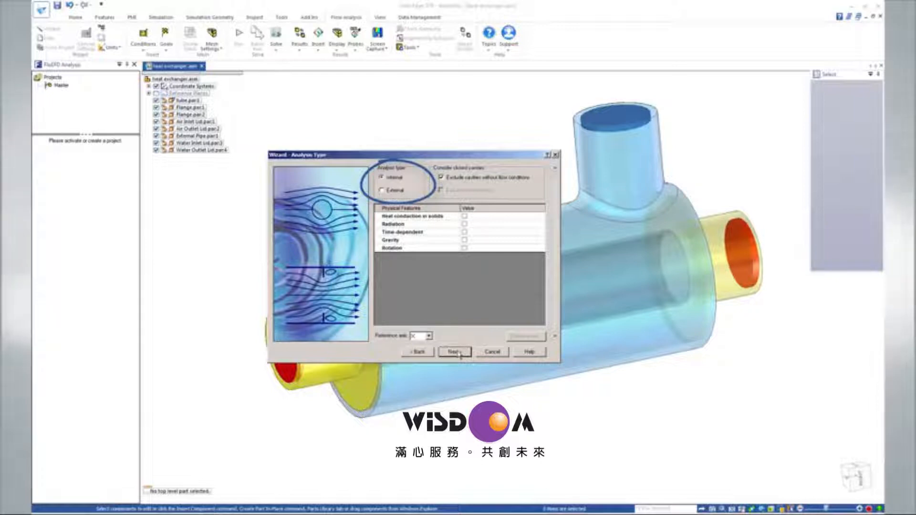
click(464, 217)
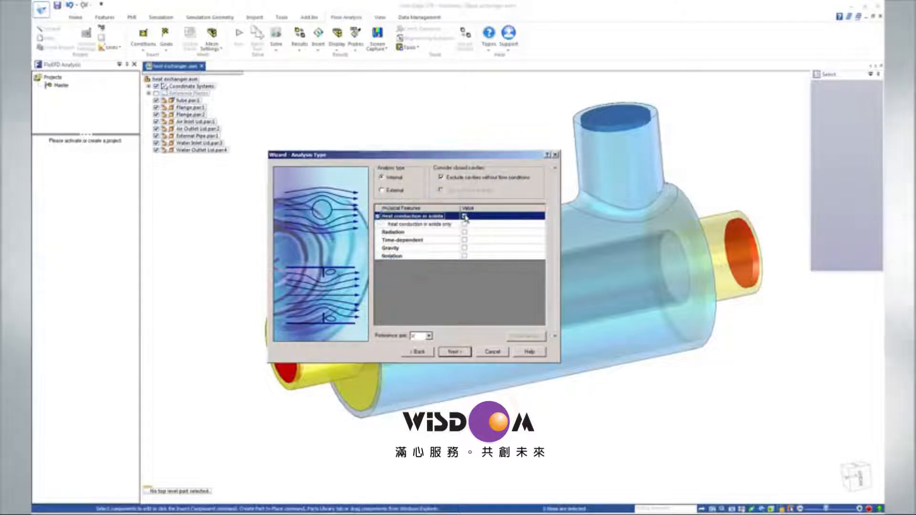
click(463, 354)
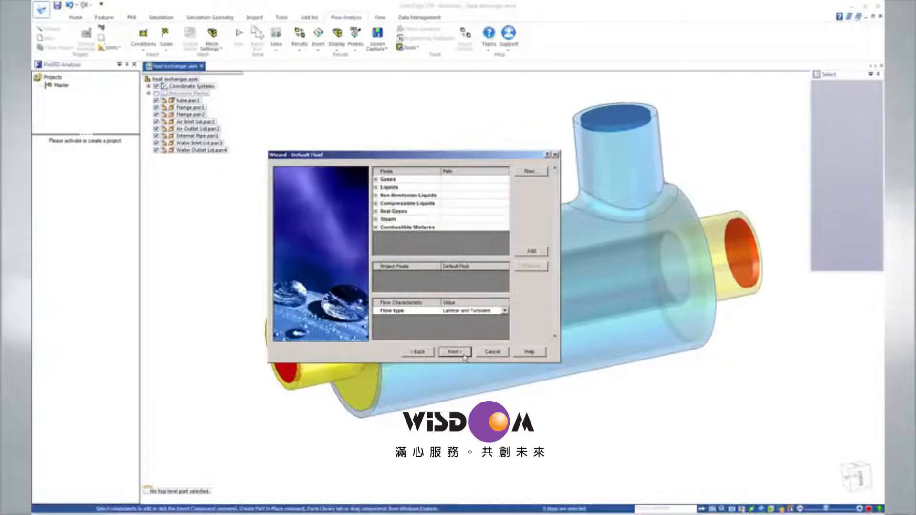
Add the liquid Water and the gas Air as project fluids, keeping Liquids as the default fluid type.
click(375, 188)
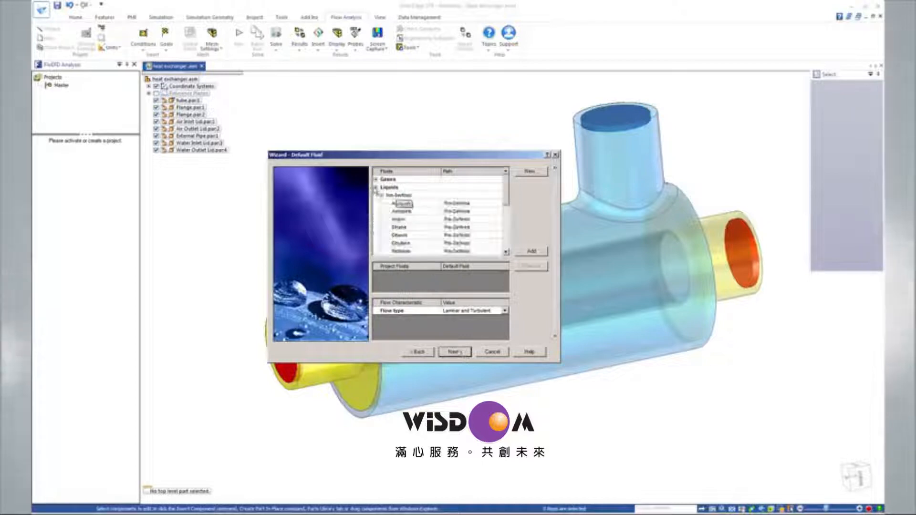
scroll(411, 214, down, 4)
click(411, 227)
double_click(411, 227)
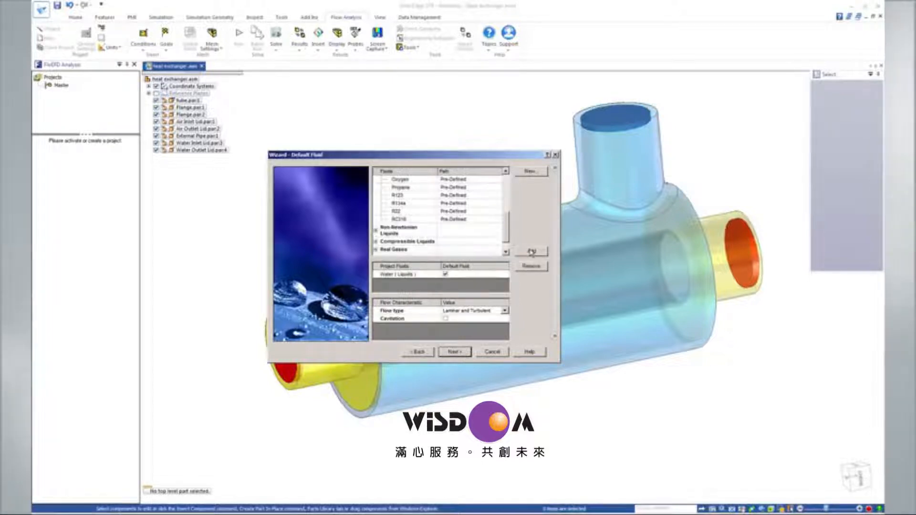
scroll(391, 200, up, 5)
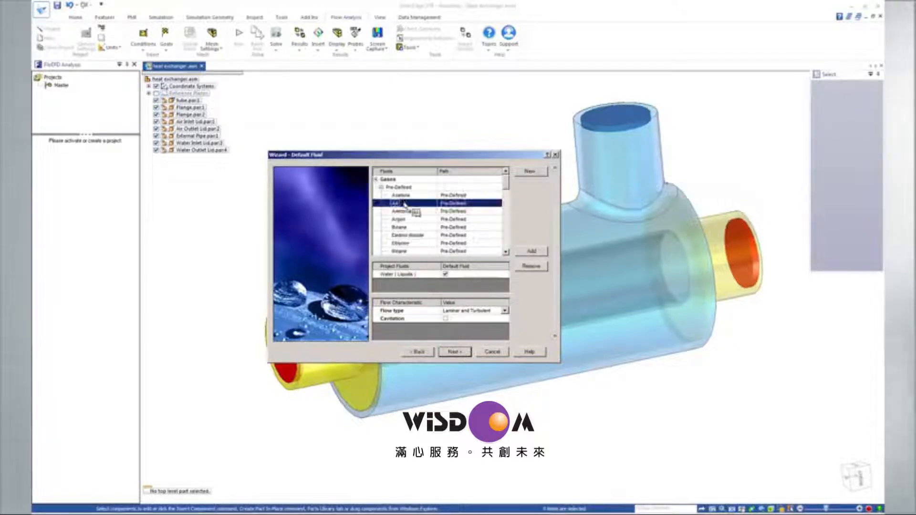
click(524, 253)
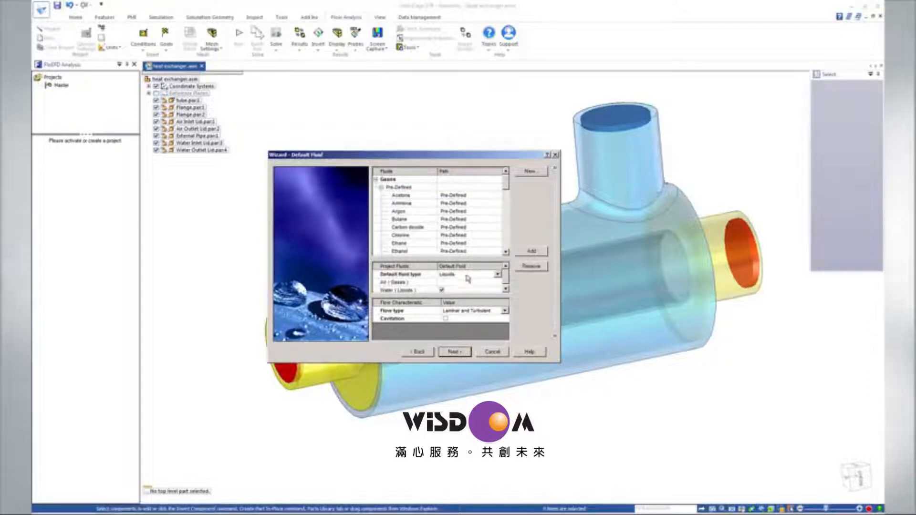
click(462, 352)
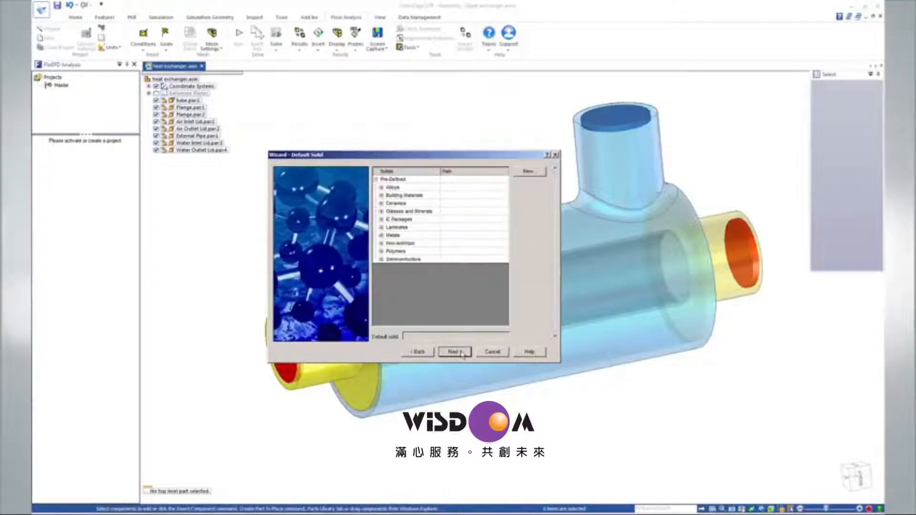
Choose the predefined alloy Steel Stainless 321 as the project's default solid.
click(382, 188)
scroll(413, 243, down, 1)
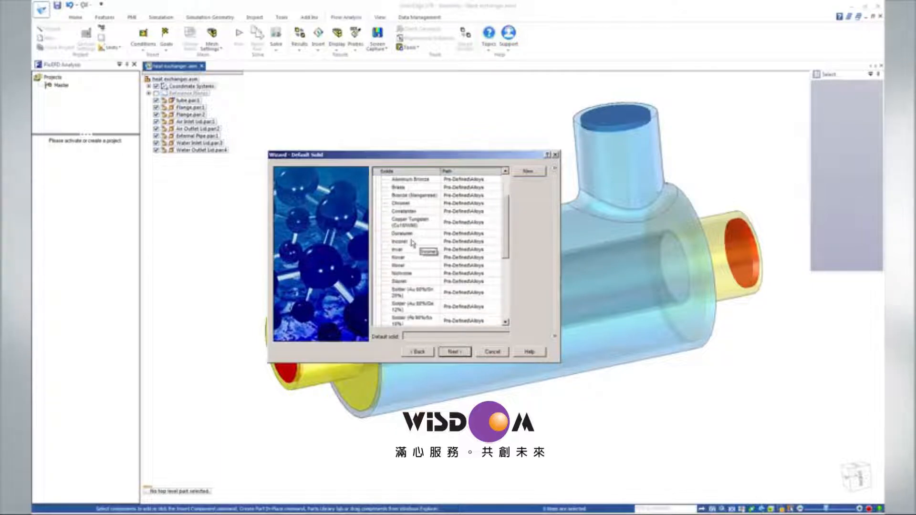
scroll(413, 243, down, 3)
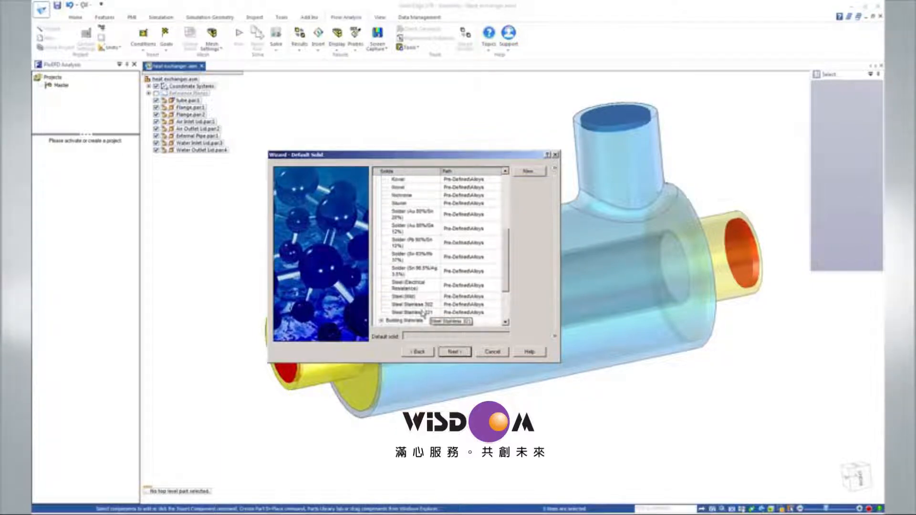
click(423, 312)
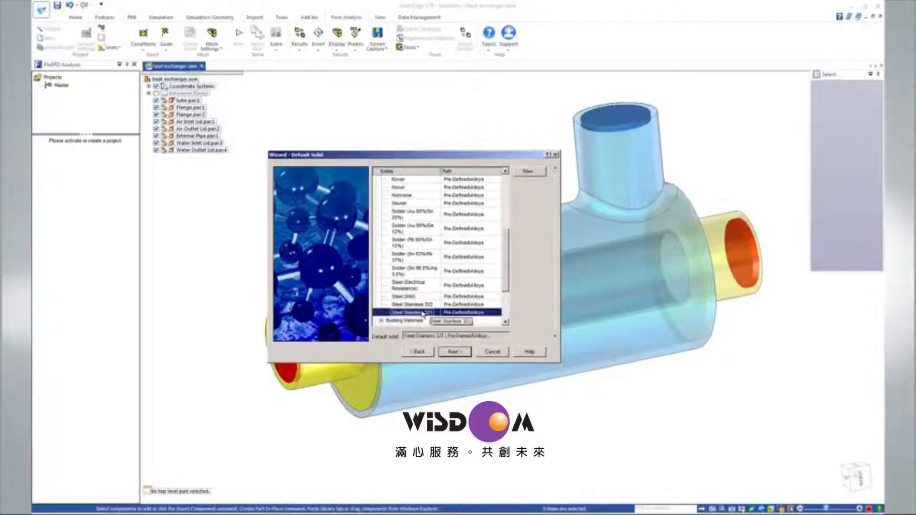
click(455, 353)
Set the default outer wall thermal condition to Heat transfer coefficient with a value of 5 W/m^2/K.
click(511, 179)
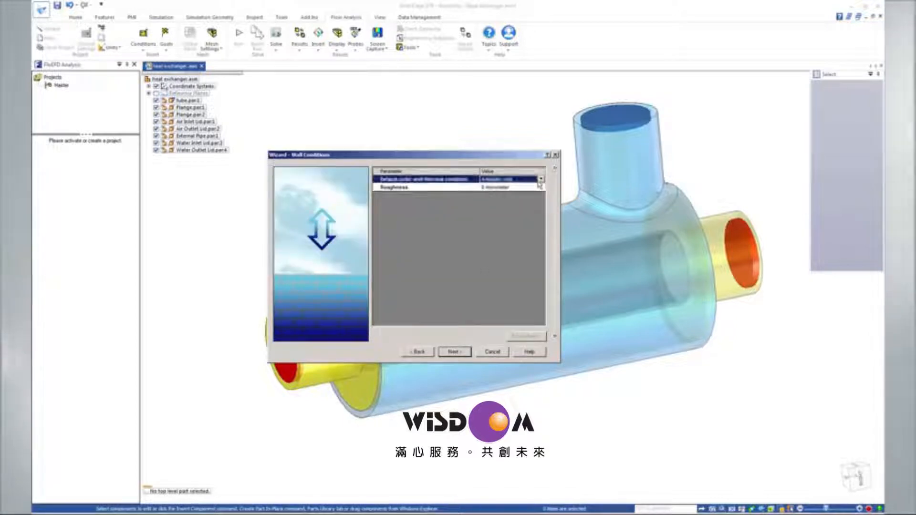
click(542, 180)
click(509, 194)
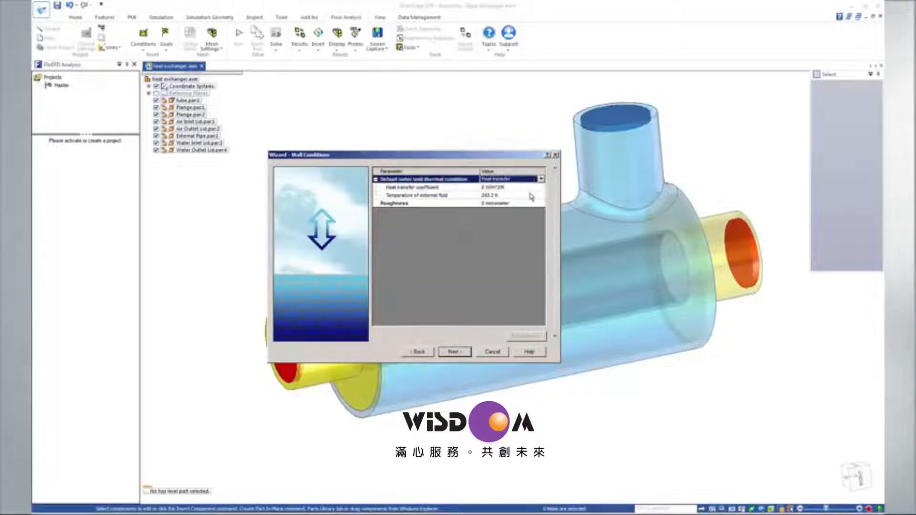
click(486, 187)
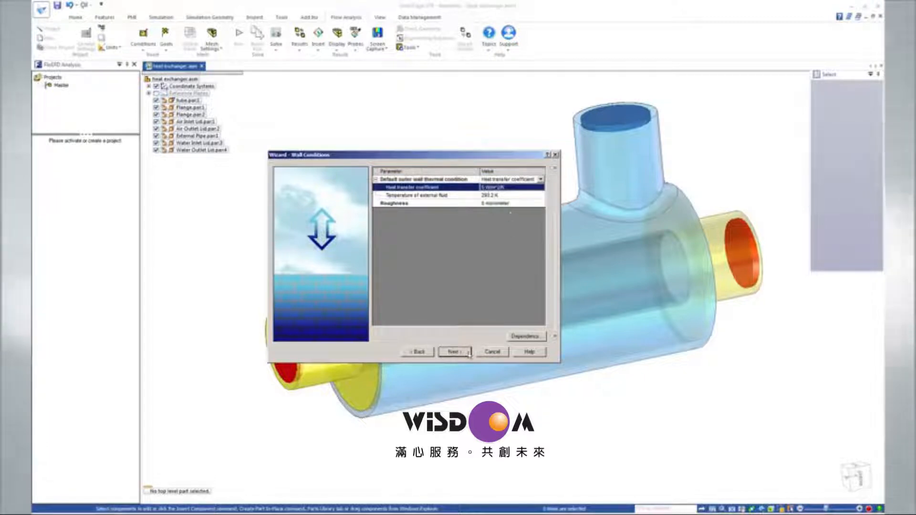
click(454, 351)
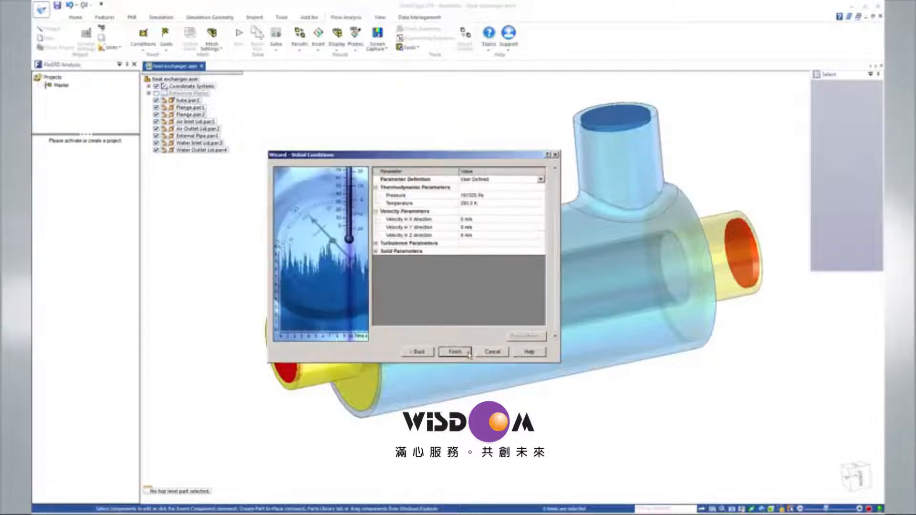
Set the initial pressure to 2 atm and finish the project setup.
click(472, 196)
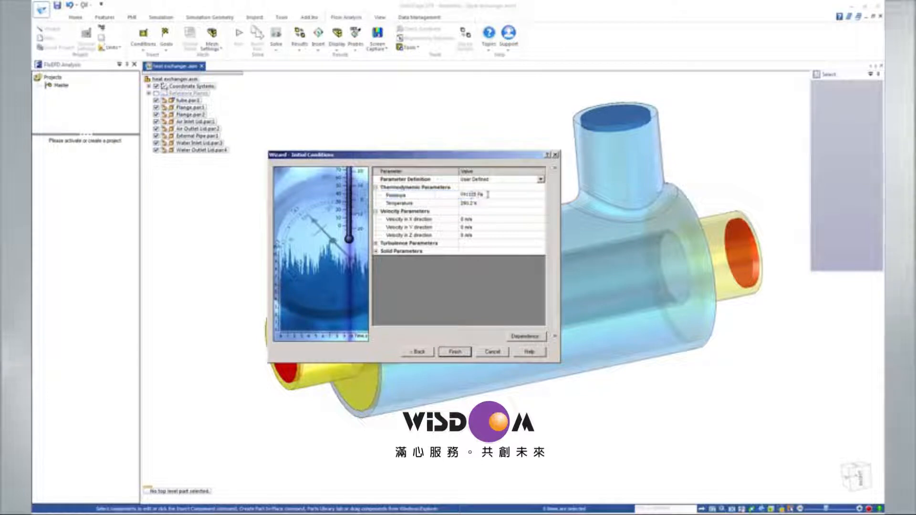
drag(487, 194, 448, 193)
text(2 at)
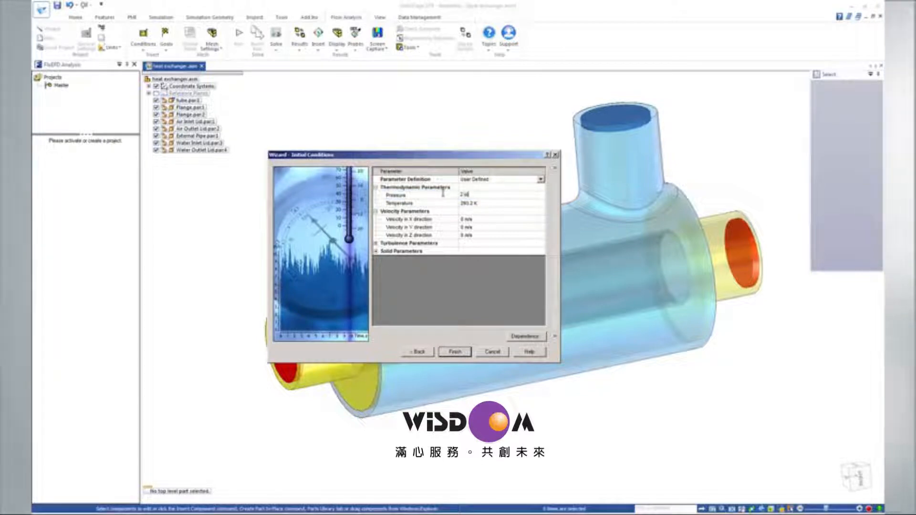
text(m)
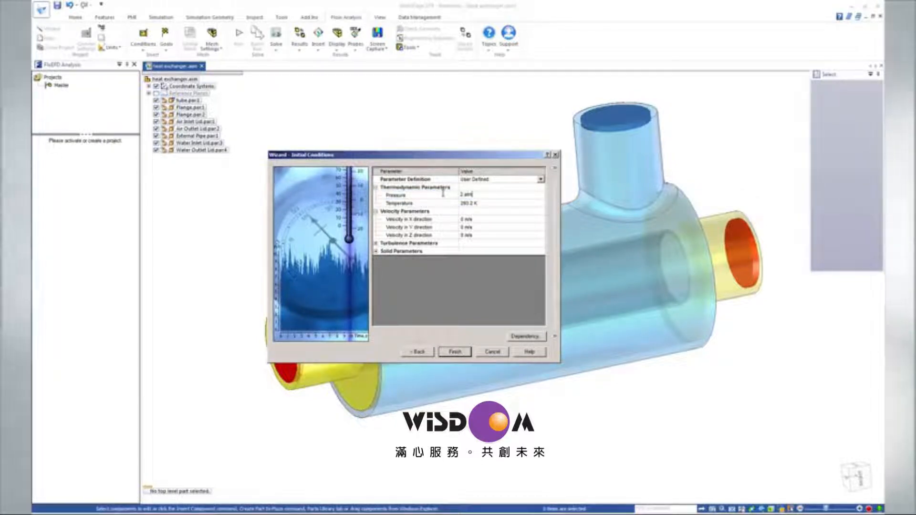
click(454, 353)
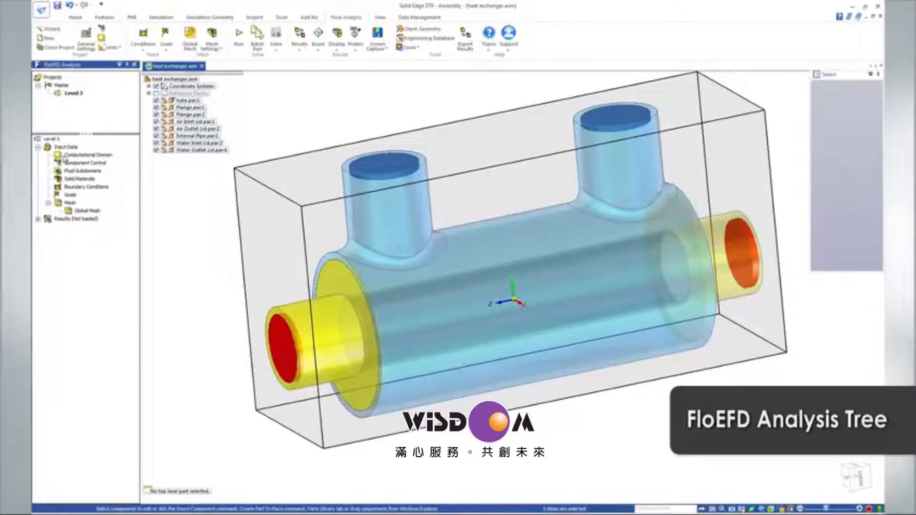
Edit the computational domain so its X max boundary lies at 0 m with a Symmetry condition.
right_click(66, 156)
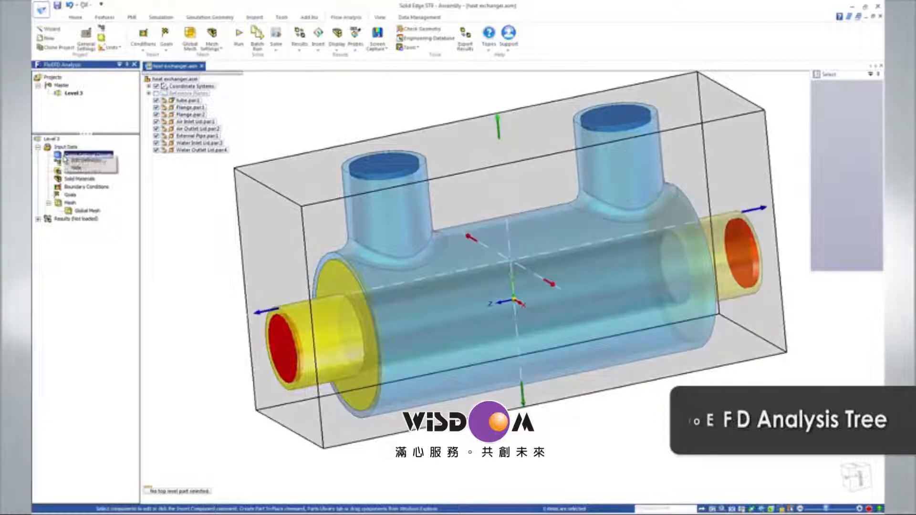
click(72, 161)
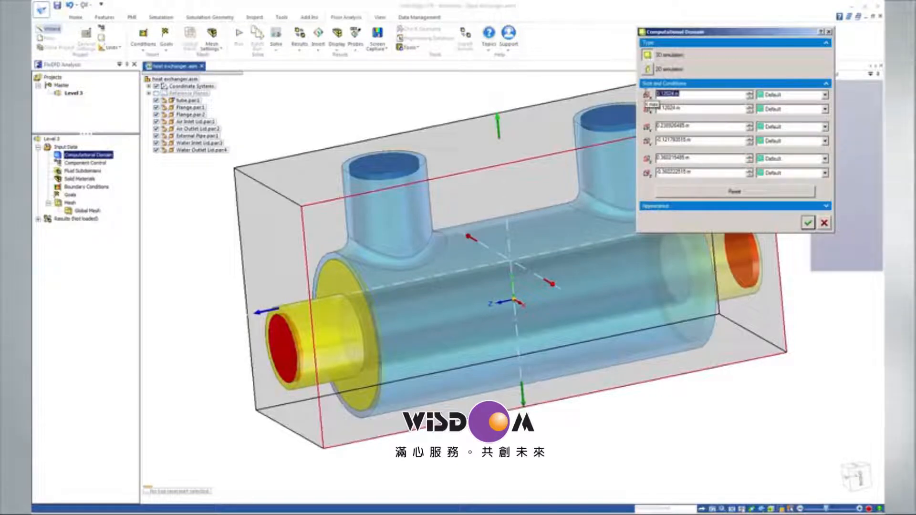
click(806, 95)
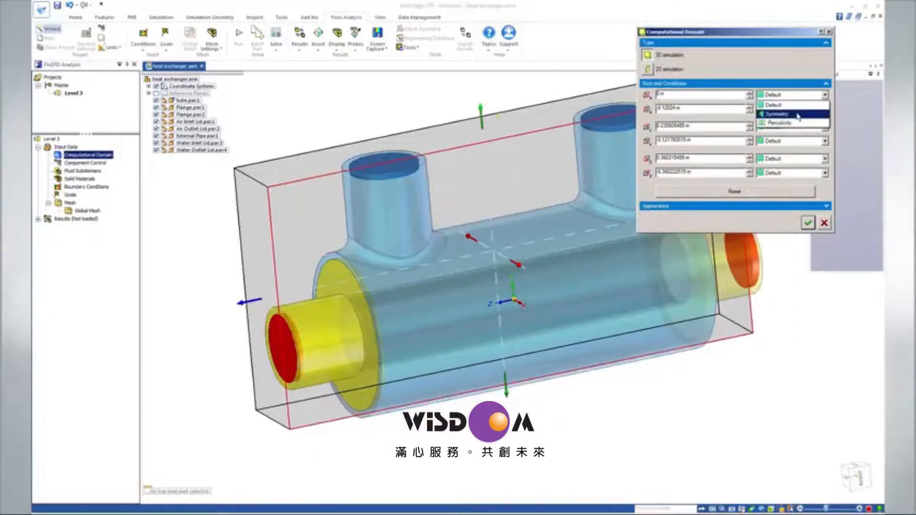
click(798, 116)
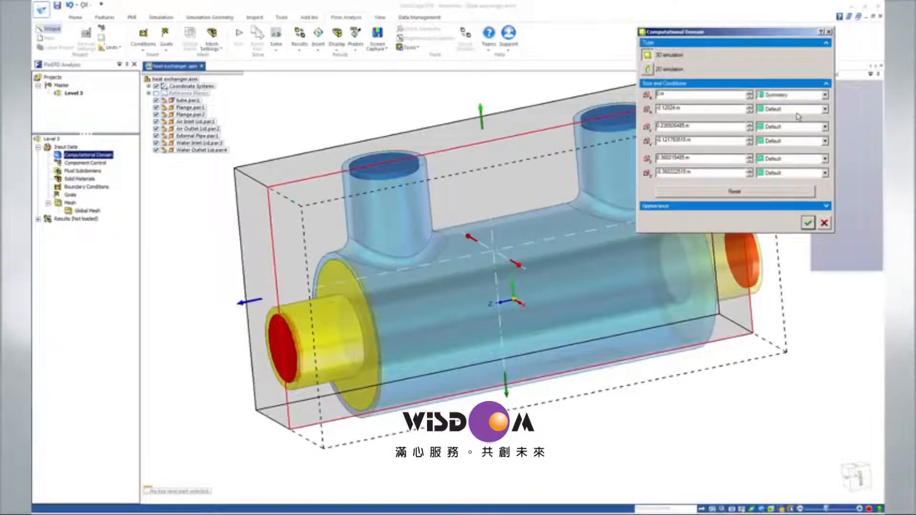
click(807, 223)
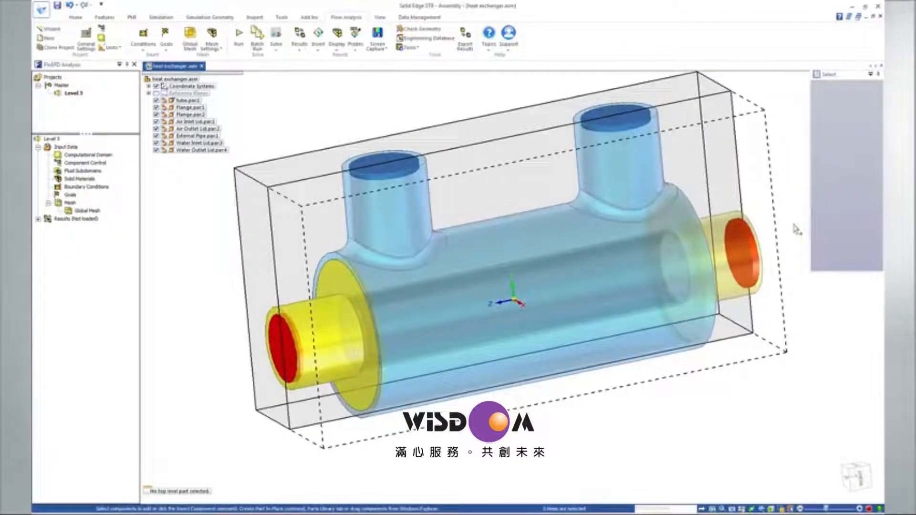
Insert a fluid subdomain on the inner cylindrical face of Flange.par:2 with fluid type Gases / Real Gases / Steam and Air as the fluid.
right_click(97, 171)
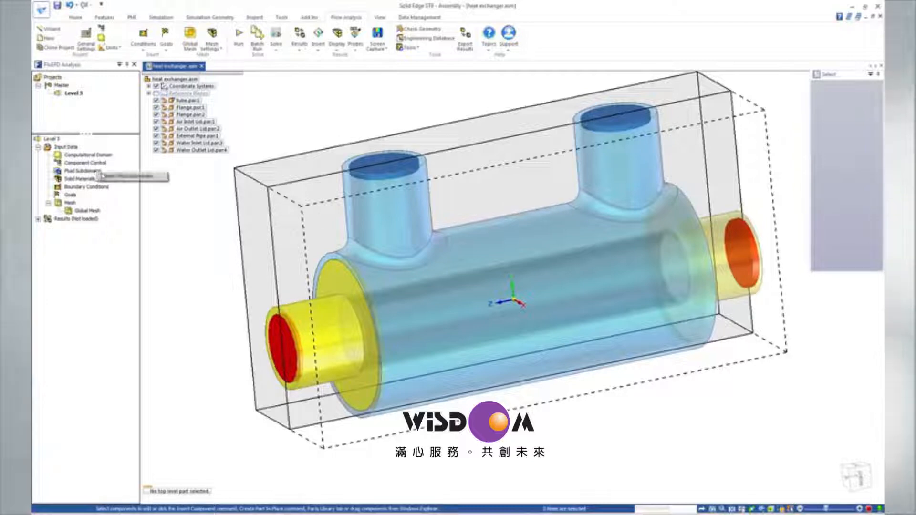
click(124, 176)
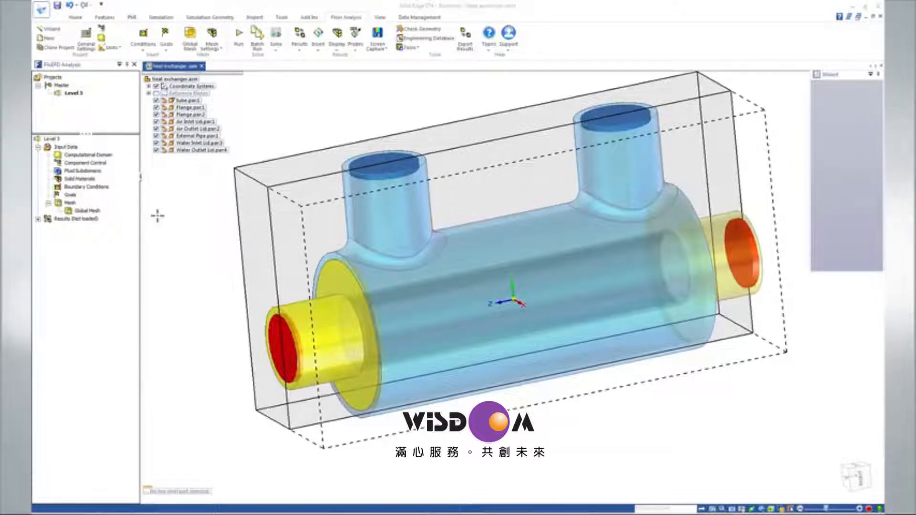
right_click(319, 333)
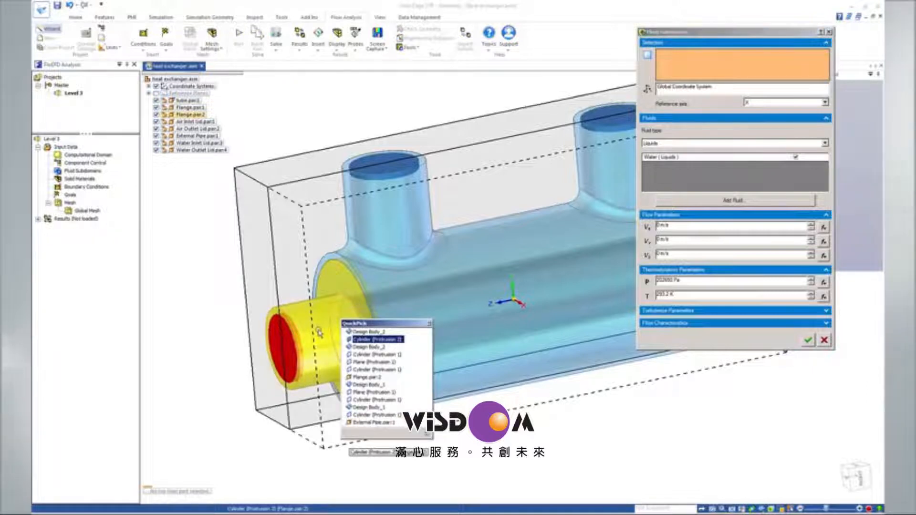
click(349, 355)
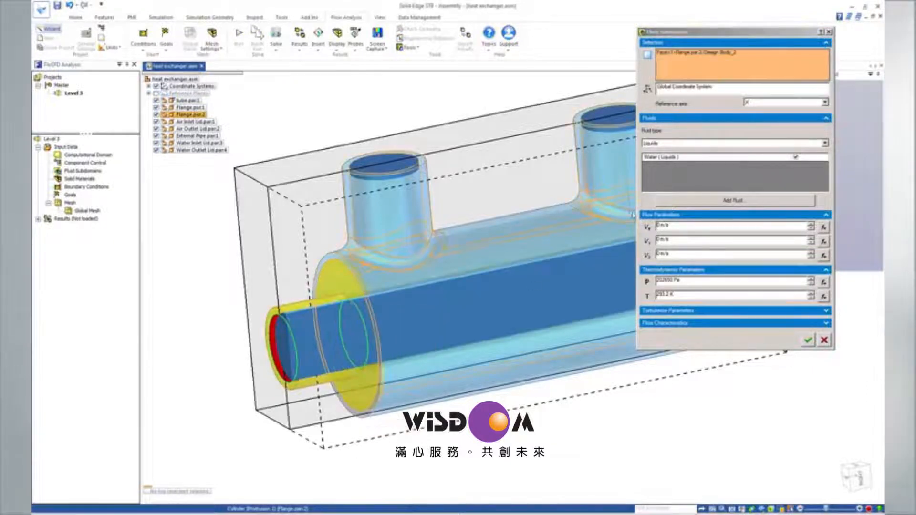
click(771, 144)
click(763, 152)
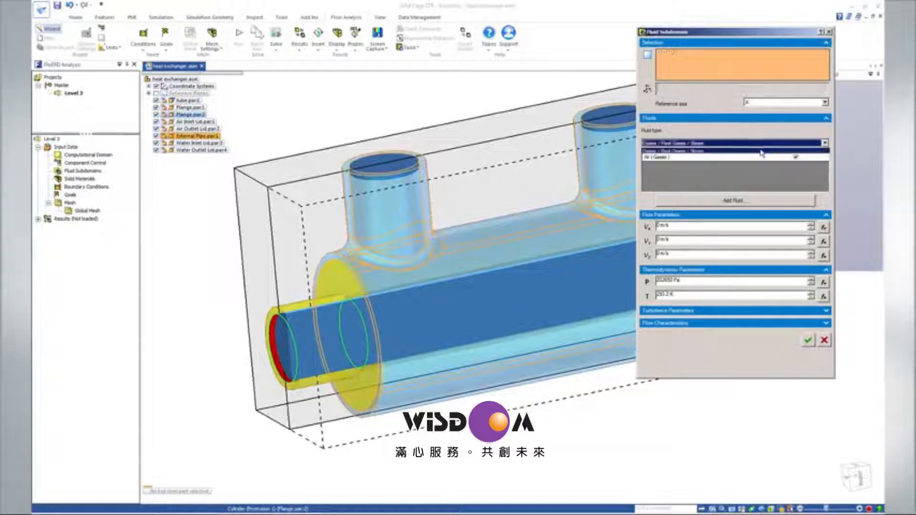
click(808, 368)
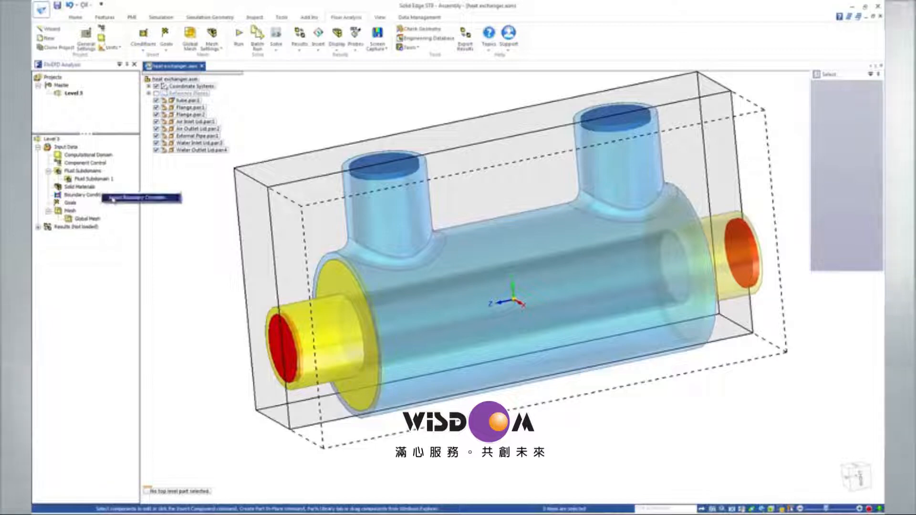
Add an Inlet Mass Flow boundary condition of 0.01 kg/s on the water inlet lid.
click(113, 199)
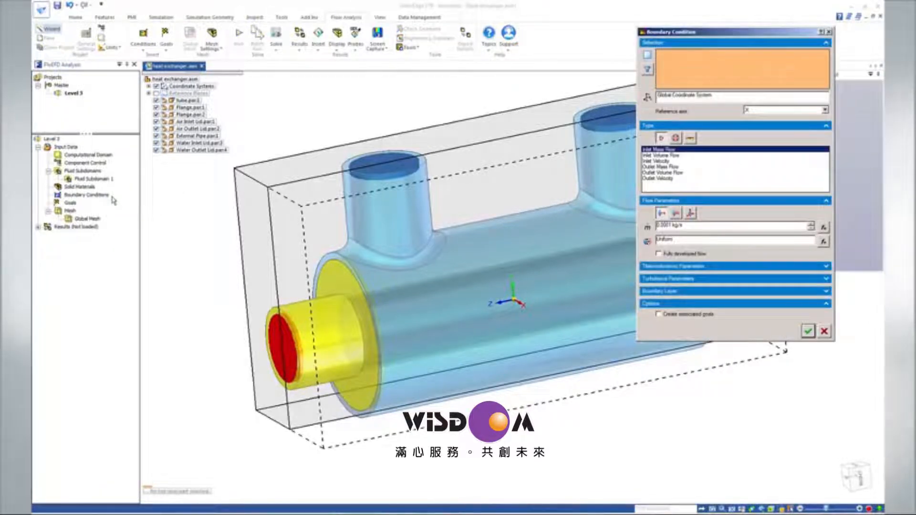
click(178, 143)
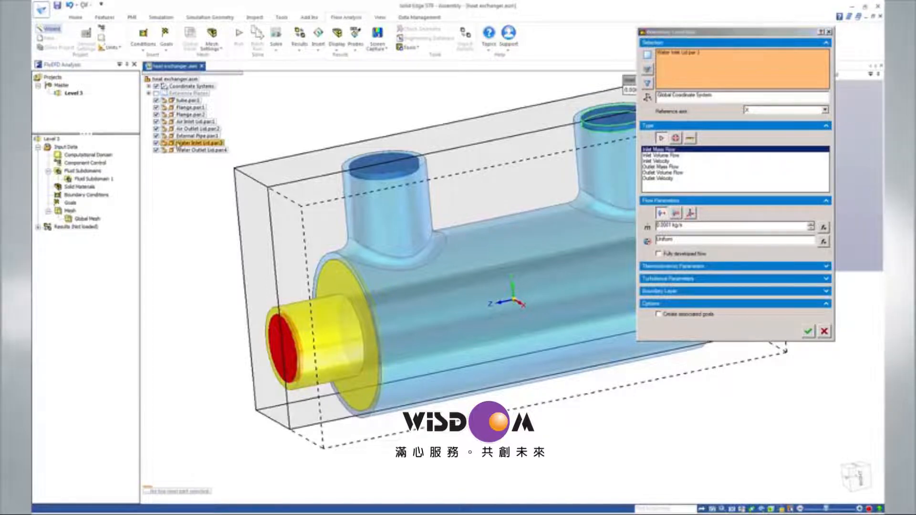
drag(687, 226, 631, 227)
text(0.01)
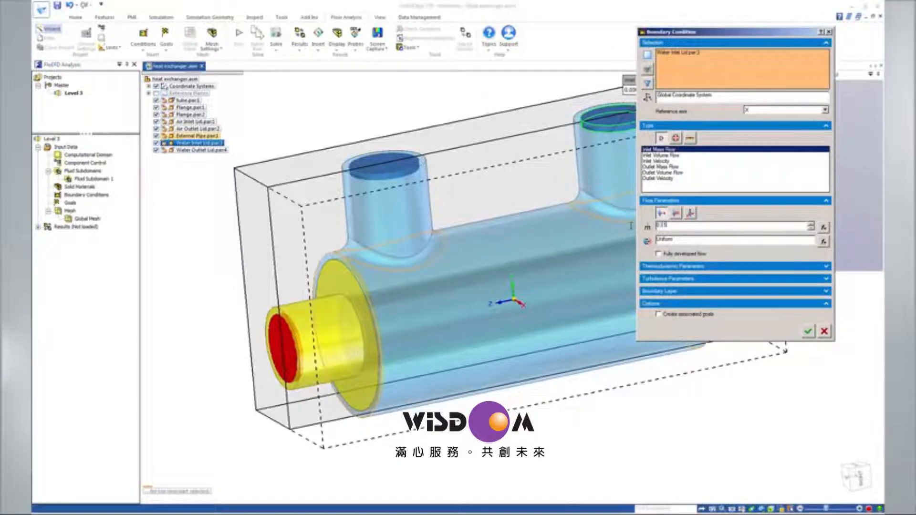
key(Tab)
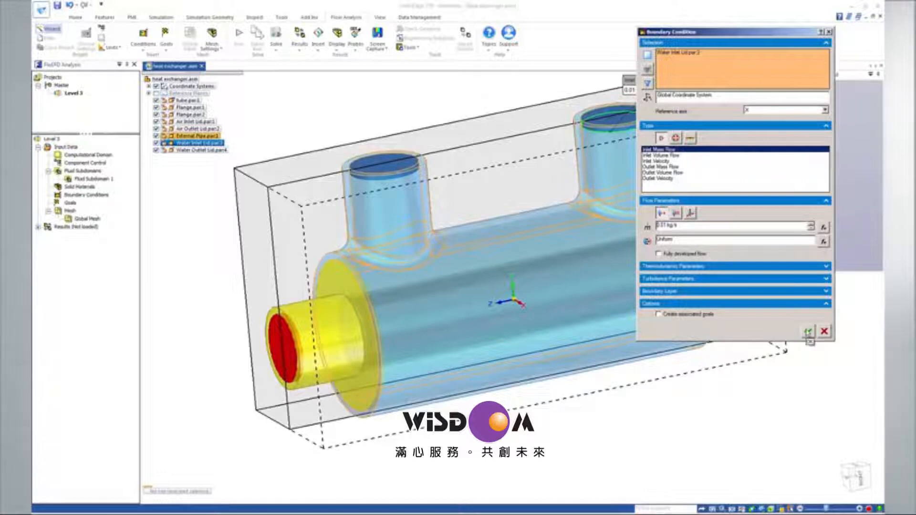
click(808, 332)
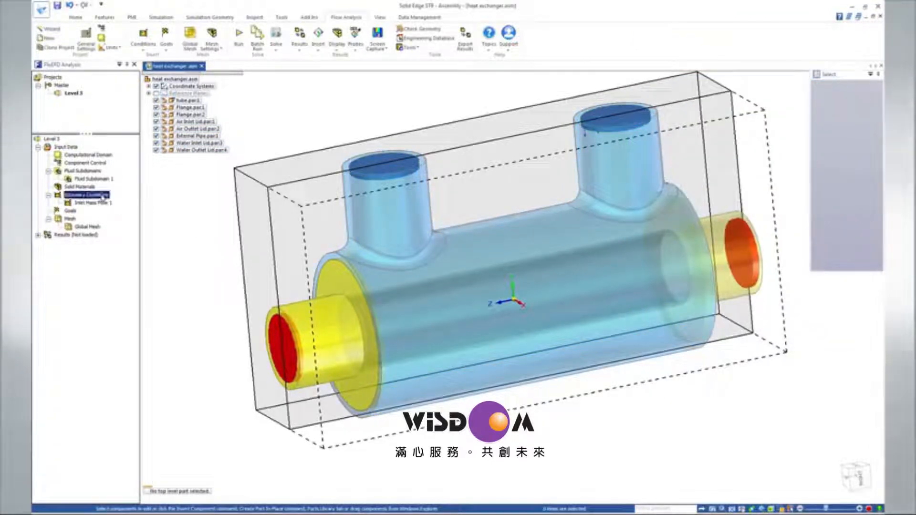
Add an Environment Pressure boundary condition on the water outlet lid with the default pressure and temperature.
right_click(105, 195)
click(112, 199)
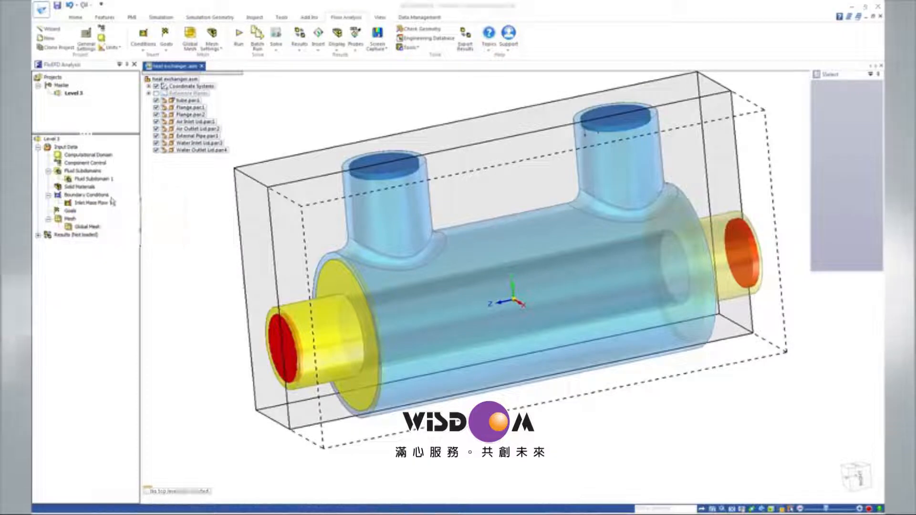
click(196, 150)
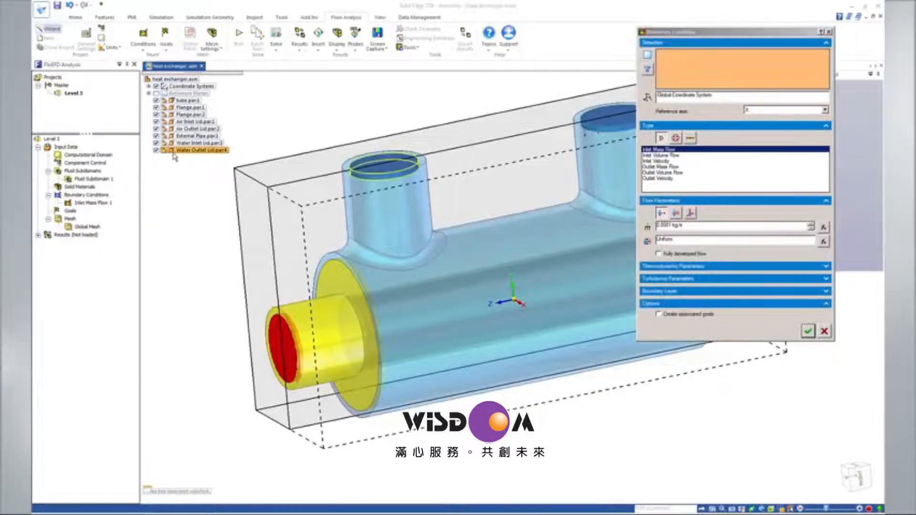
click(676, 138)
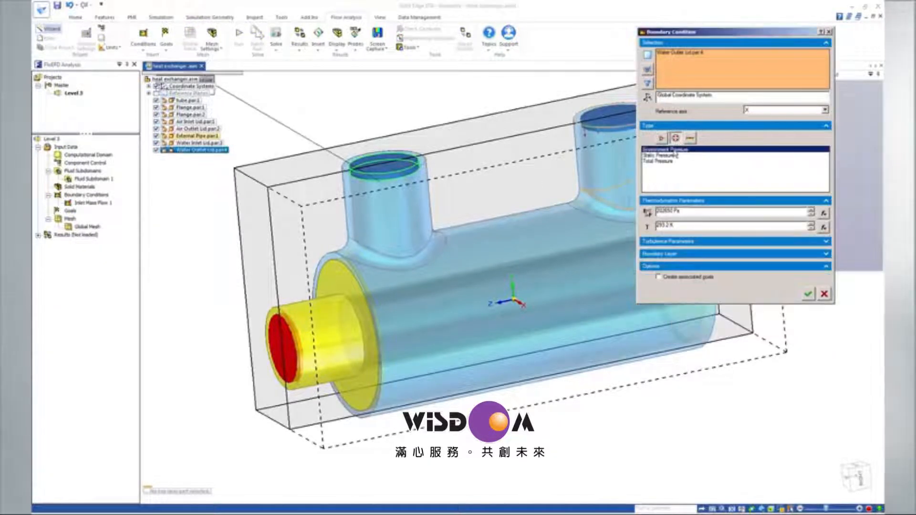
click(808, 294)
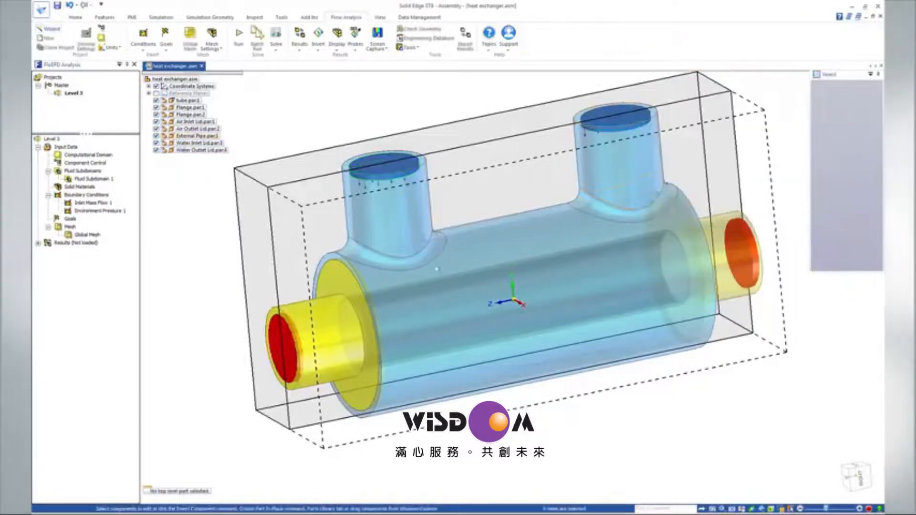
Add an Inlet Velocity boundary condition on the air inlet lid with a velocity of 10 m/s and a temperature of 600 K.
right_click(109, 197)
click(116, 200)
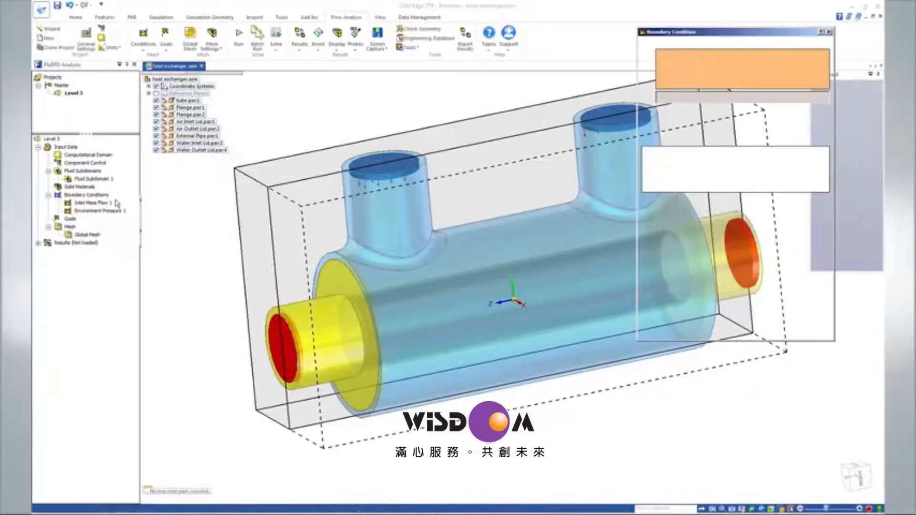
click(186, 123)
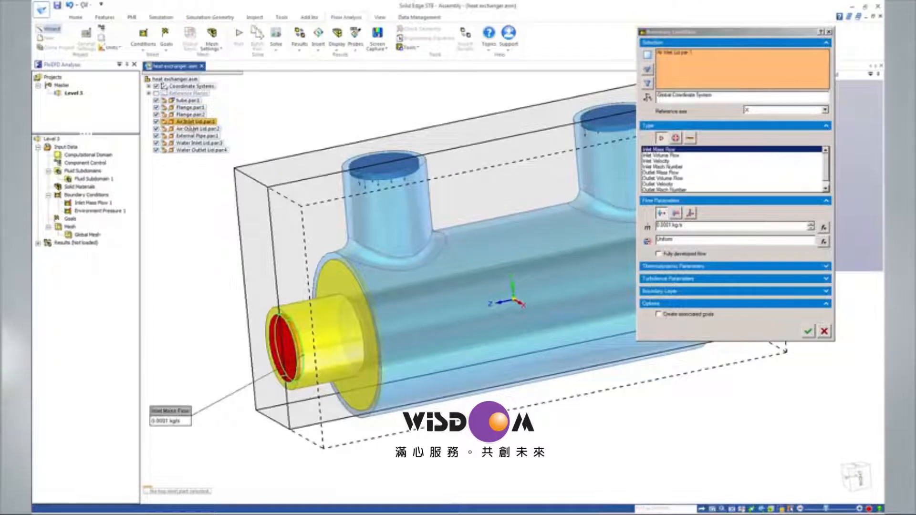
click(658, 161)
text(10)
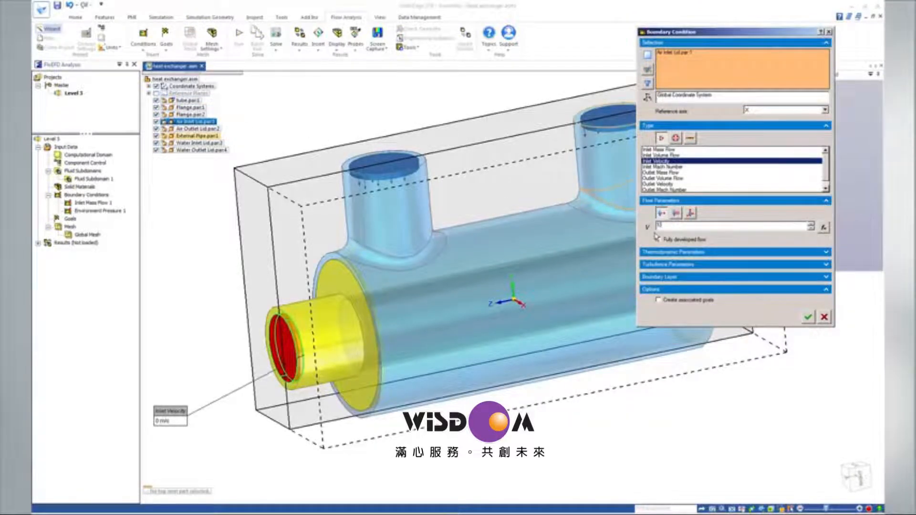
click(678, 252)
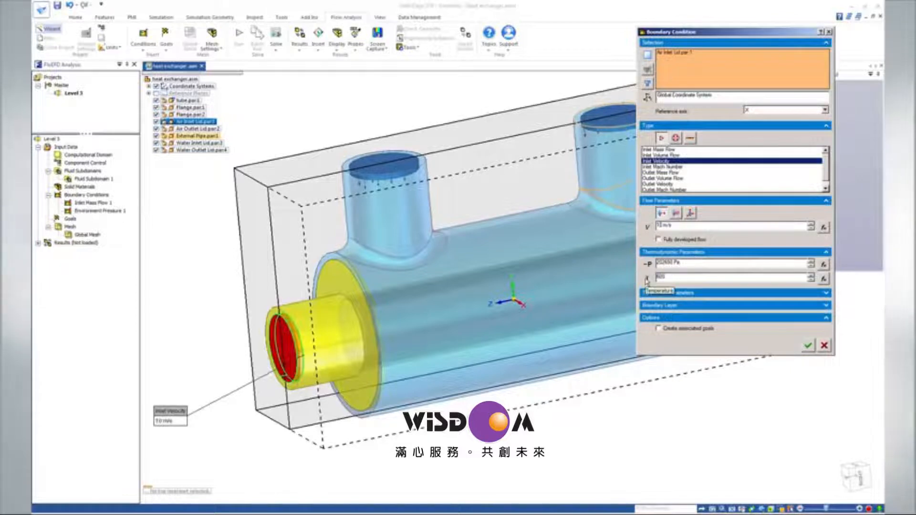
click(807, 346)
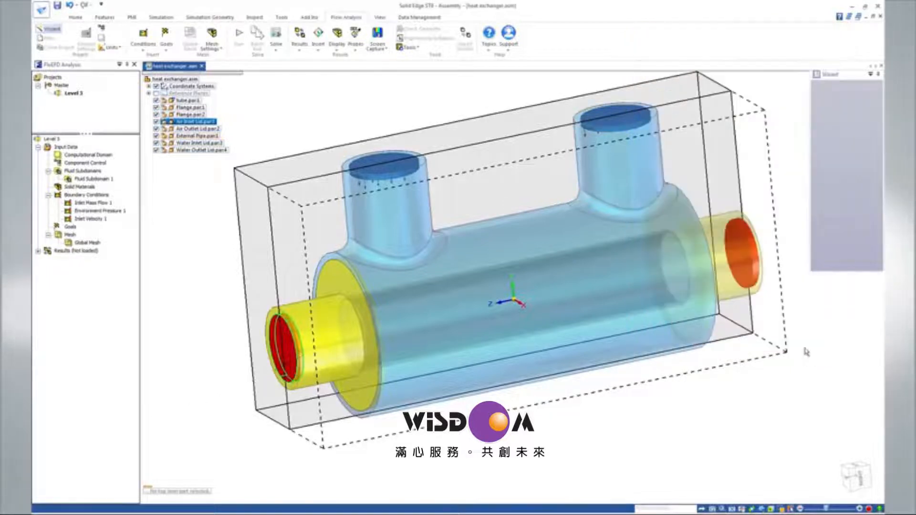
Add an Environment Pressure boundary condition on the air outlet lid with a temperature of 600 K.
right_click(102, 195)
click(122, 204)
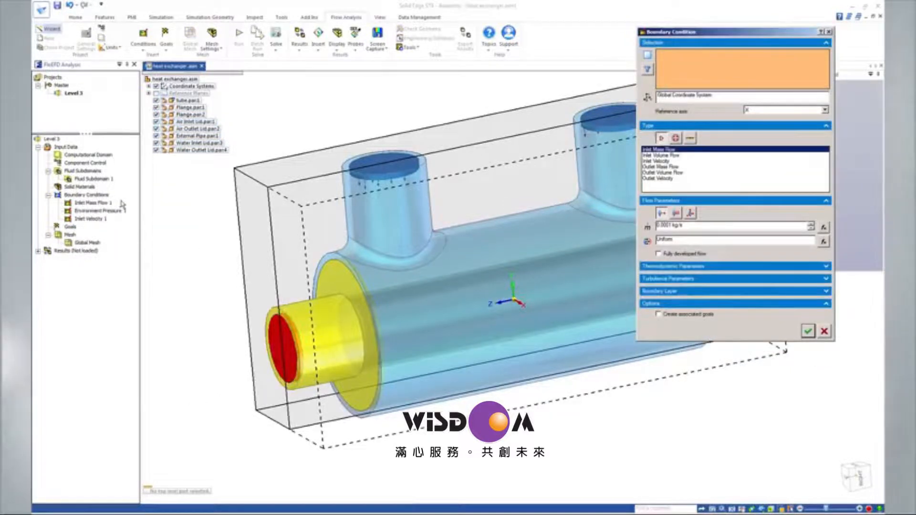
click(209, 129)
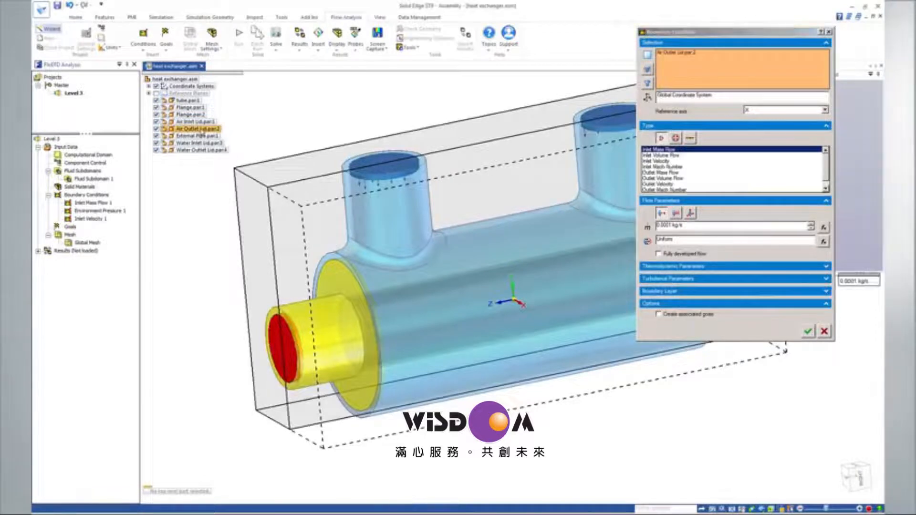
click(675, 139)
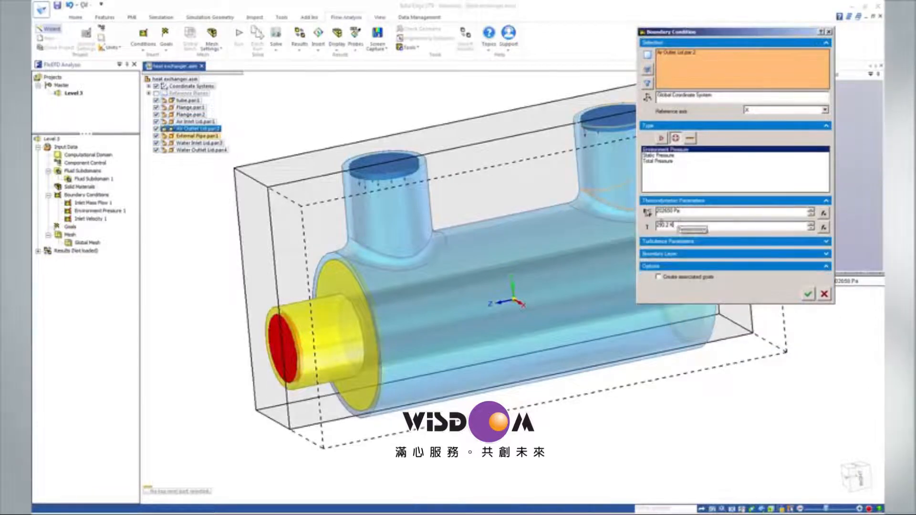
drag(678, 223, 643, 226)
text(600)
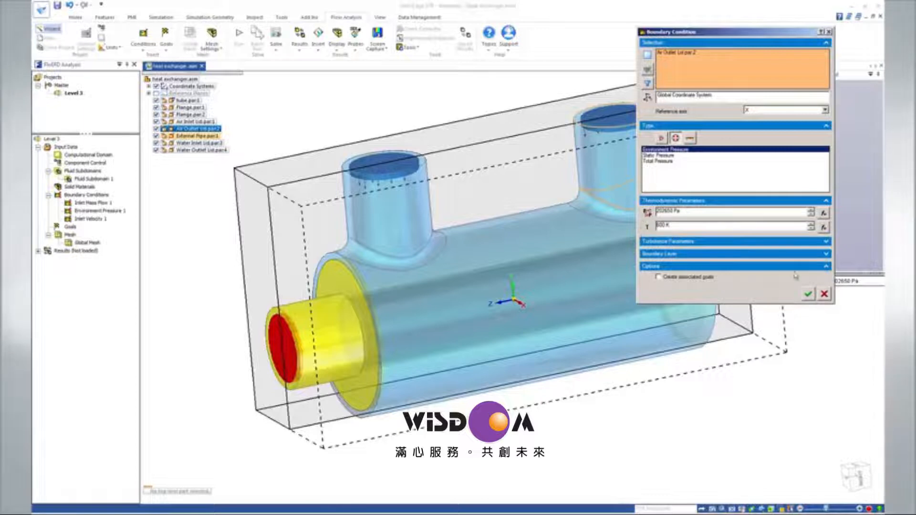
click(806, 294)
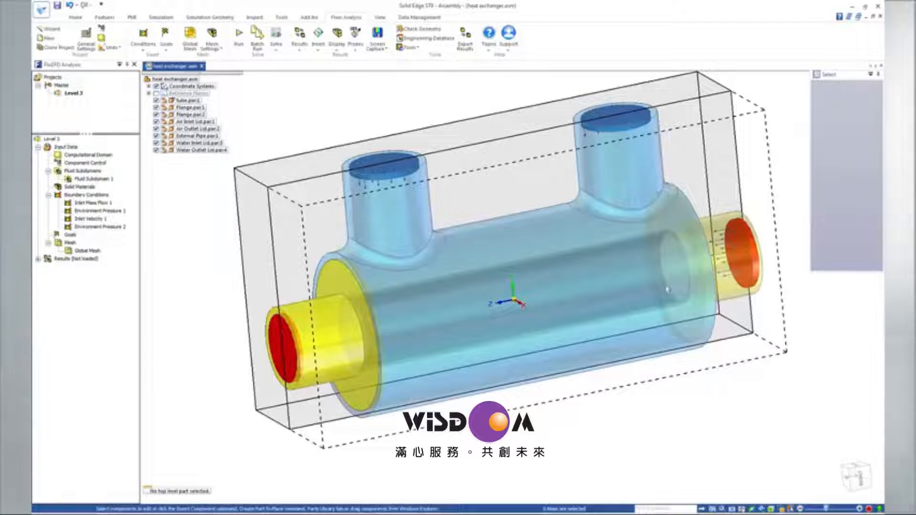
Assign the predefined Insulator material from Glasses and Minerals to the air and water inlet and outlet lids.
right_click(94, 191)
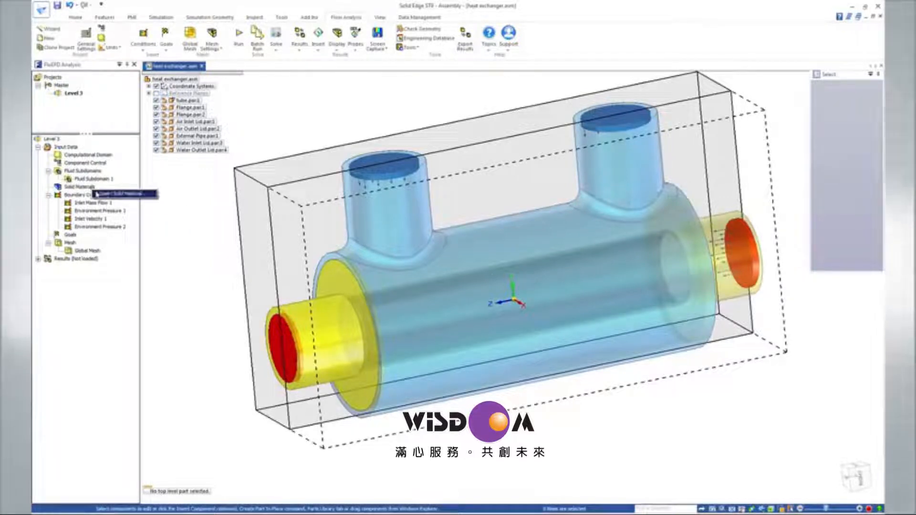
click(97, 193)
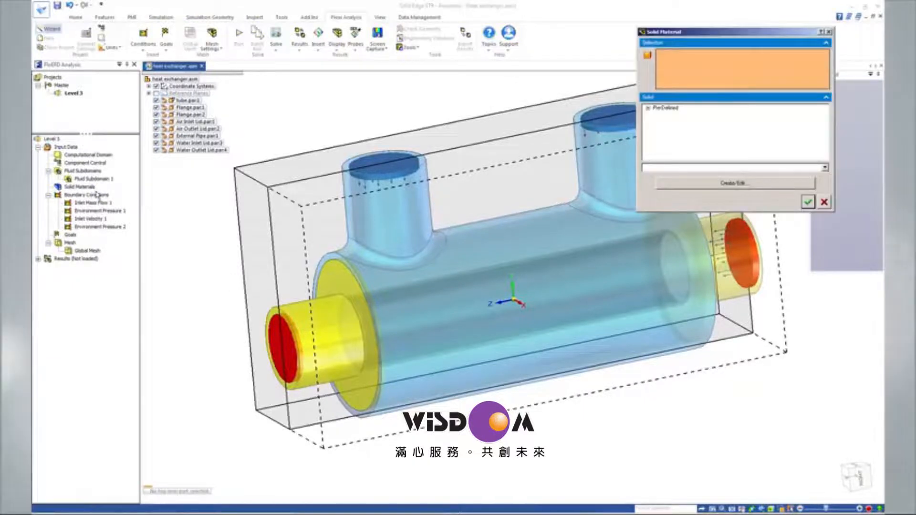
click(189, 122)
click(189, 128)
click(188, 143)
click(180, 151)
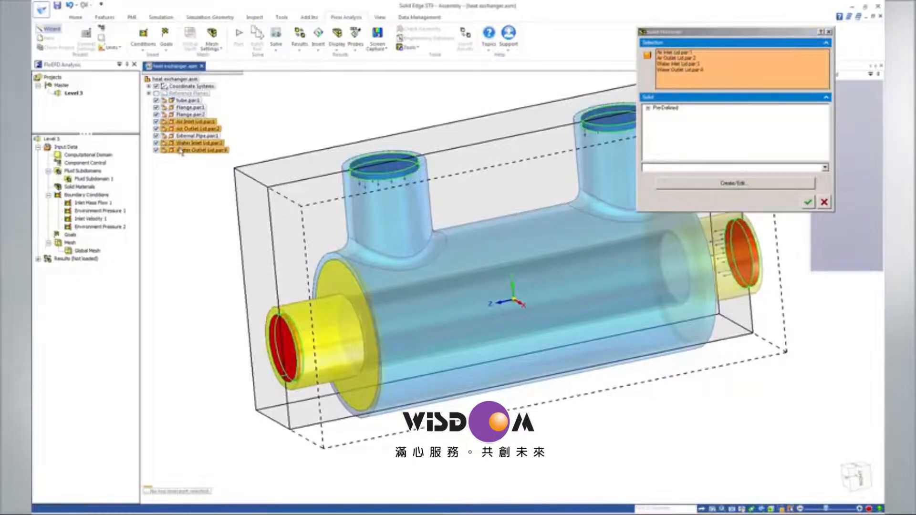
click(656, 137)
click(681, 144)
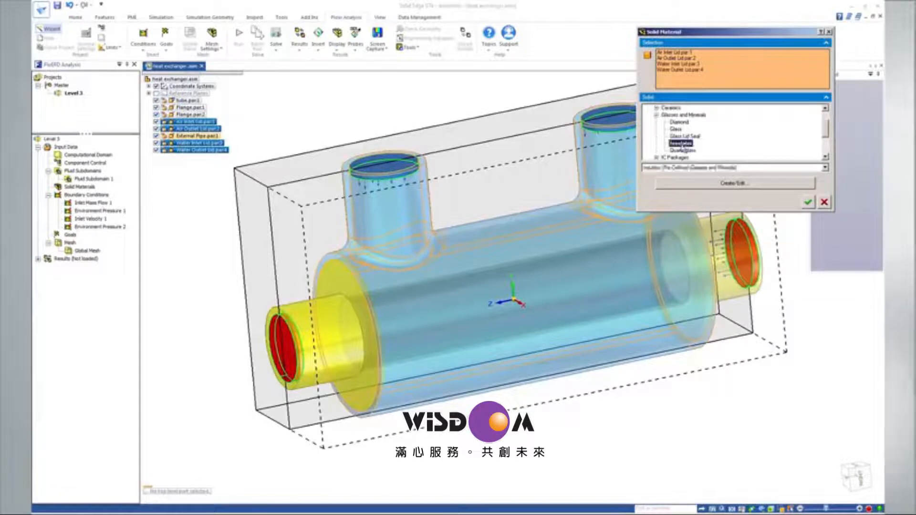
click(807, 204)
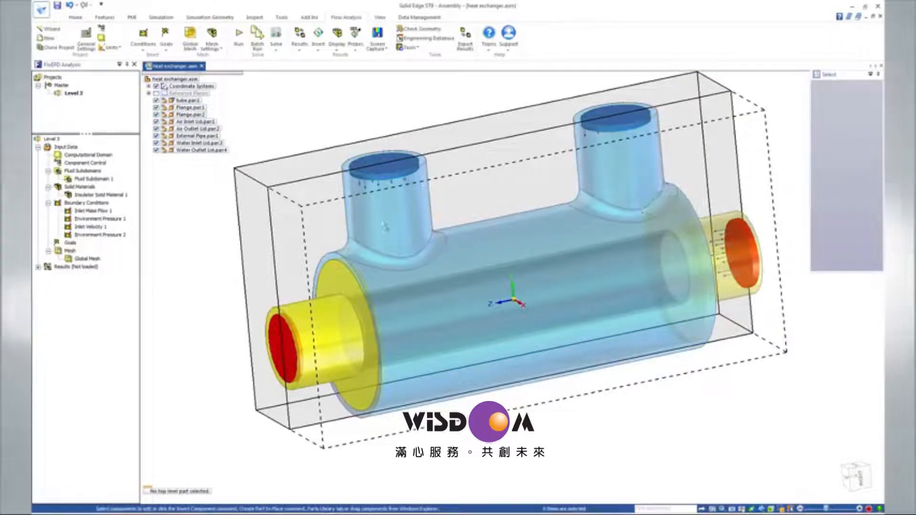
Insert a volume goal for the average Temperature (Solid) of the tube part.
right_click(70, 244)
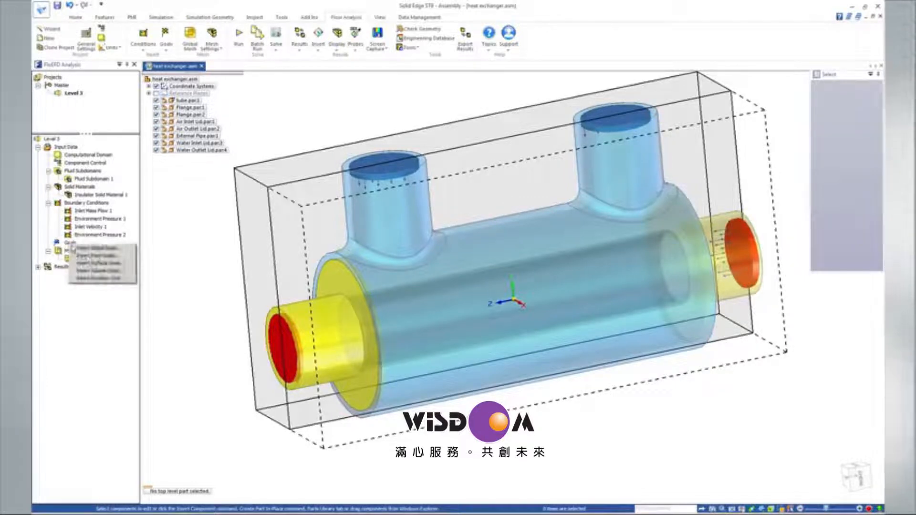
click(90, 271)
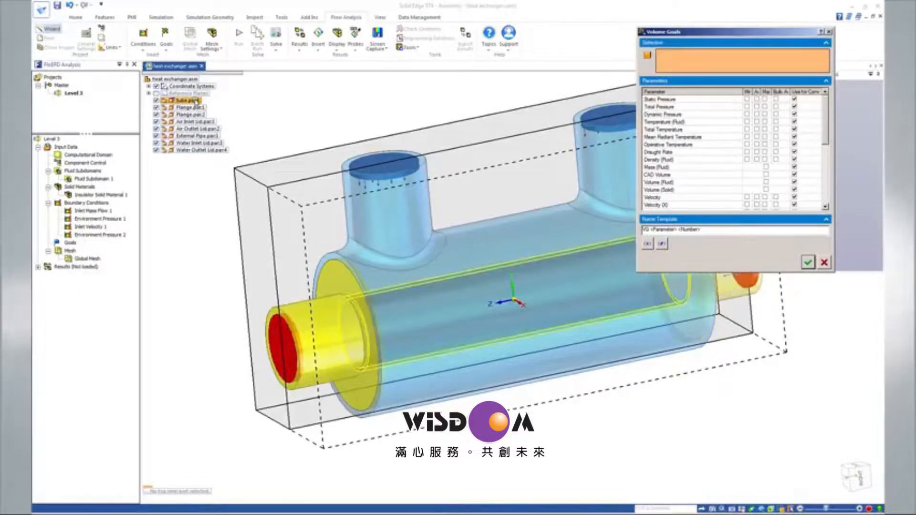
click(196, 101)
scroll(820, 182, down, 5)
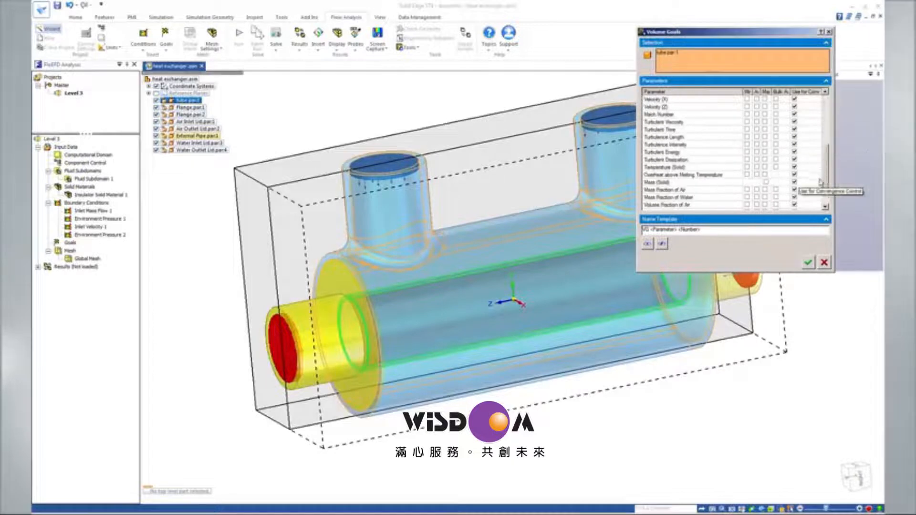
click(757, 167)
click(807, 262)
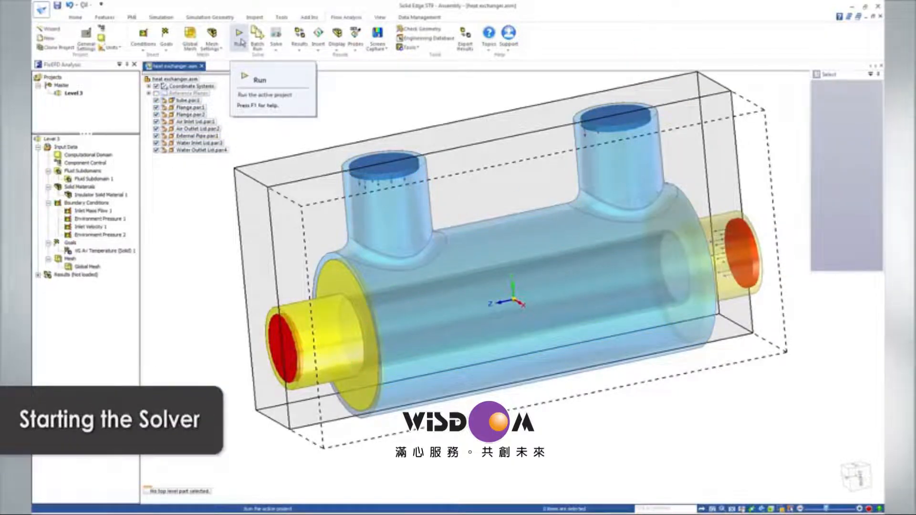
Run the solver on the active project as a new calculation on this computer, loading the results when finished.
click(240, 34)
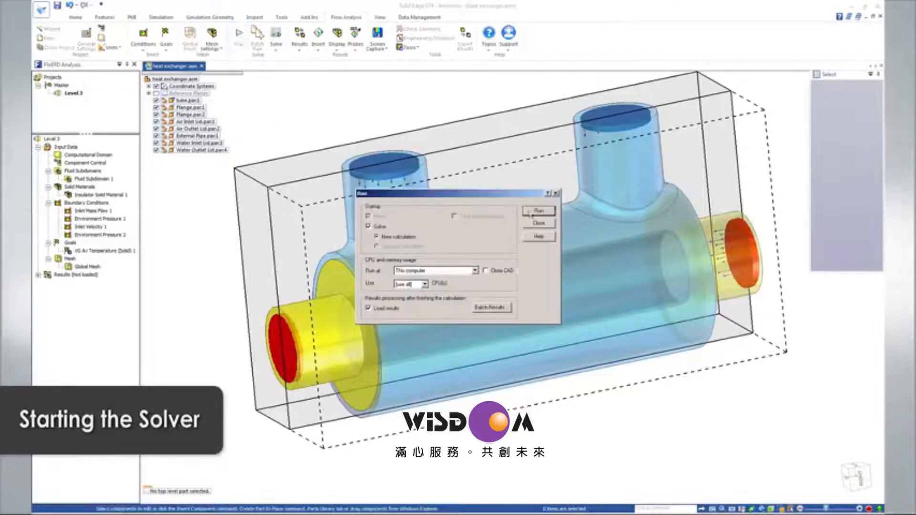
click(533, 211)
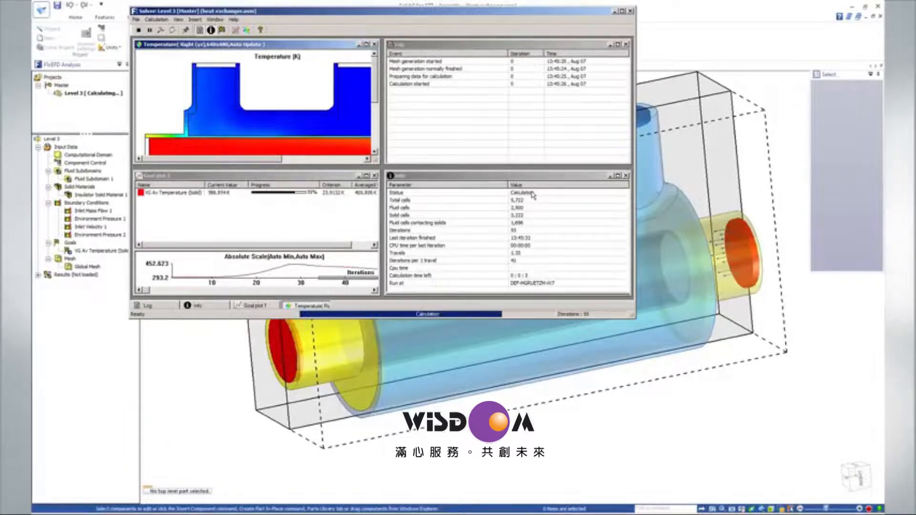
Create a goal plot of the average solid temperature goal against iterations and export it to an Excel workbook.
click(299, 43)
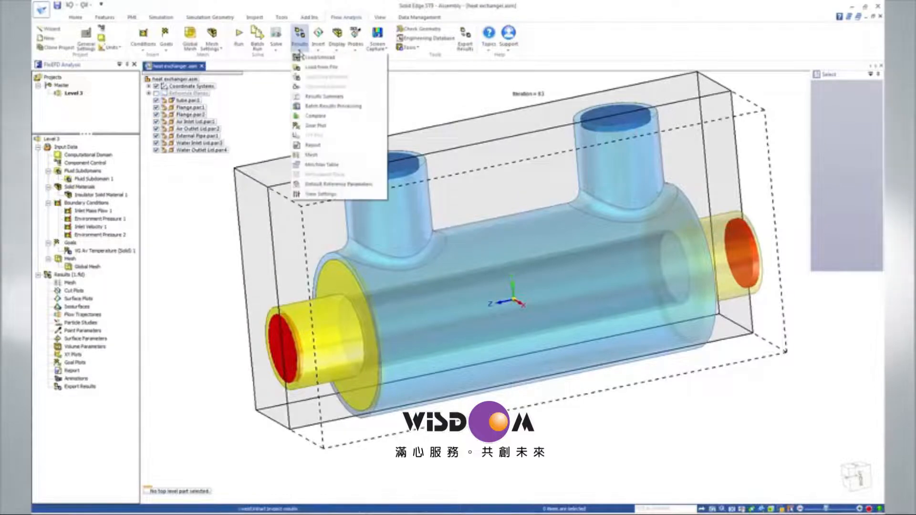
click(315, 126)
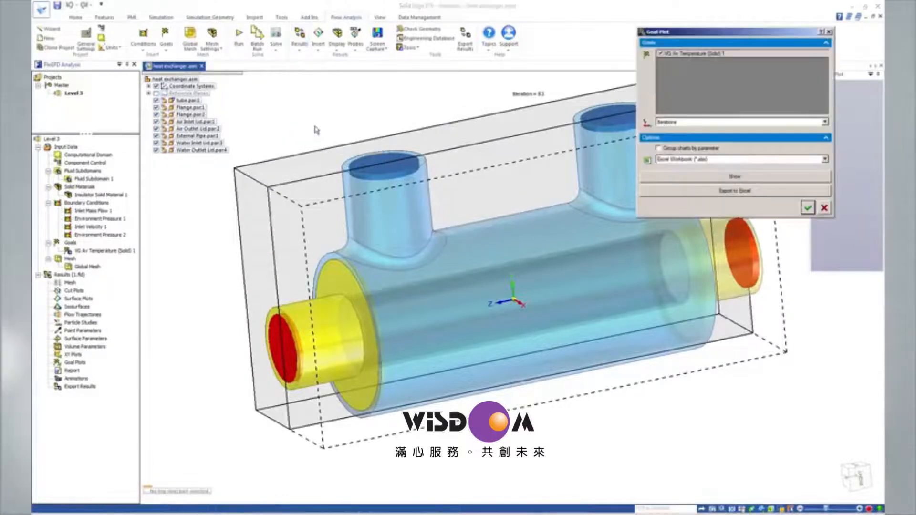
click(735, 191)
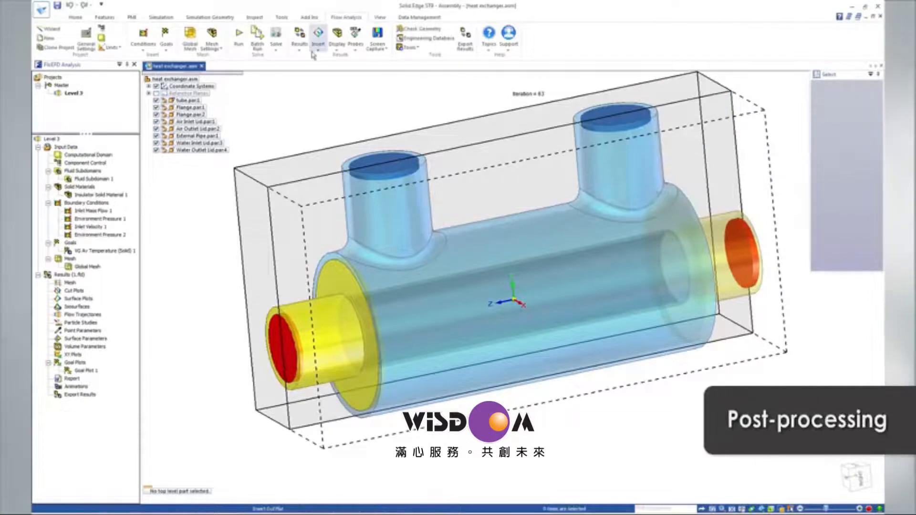
Insert a cut plot on the Right reference plane with Temperature contours and Velocity vectors.
click(317, 50)
click(333, 57)
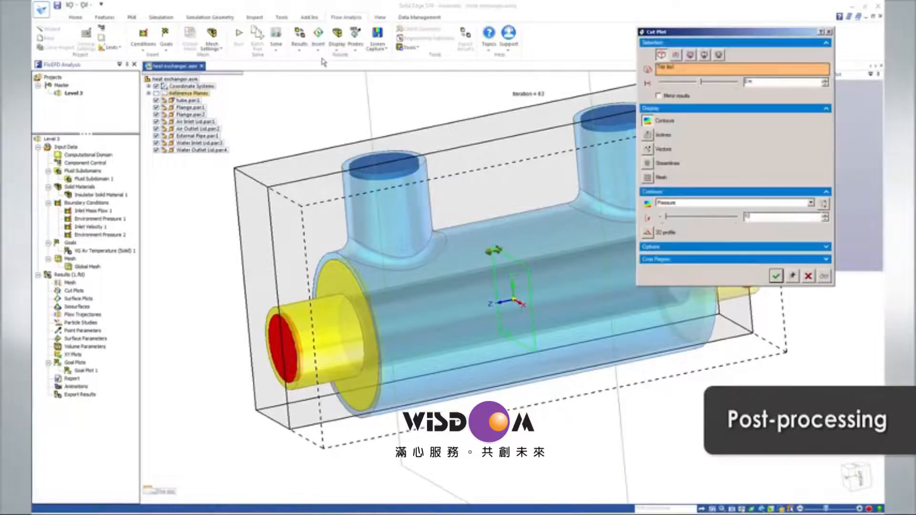
click(149, 93)
click(185, 107)
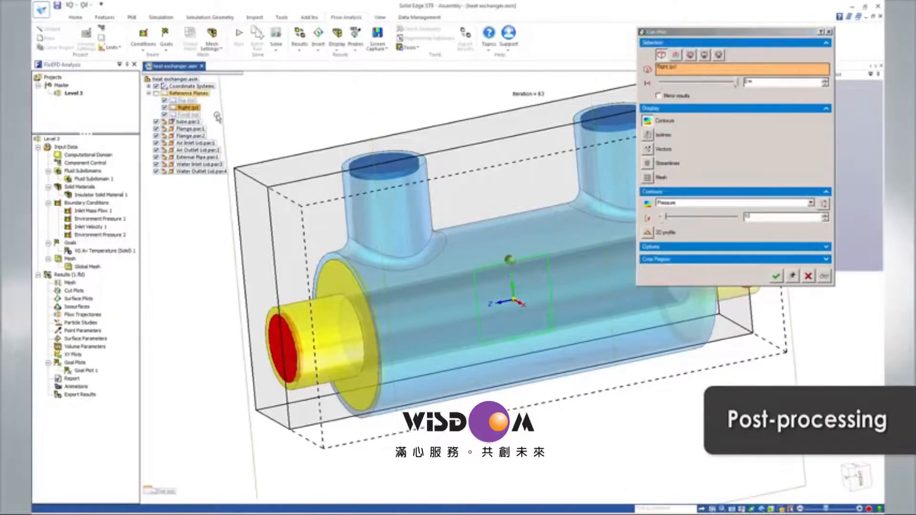
click(647, 149)
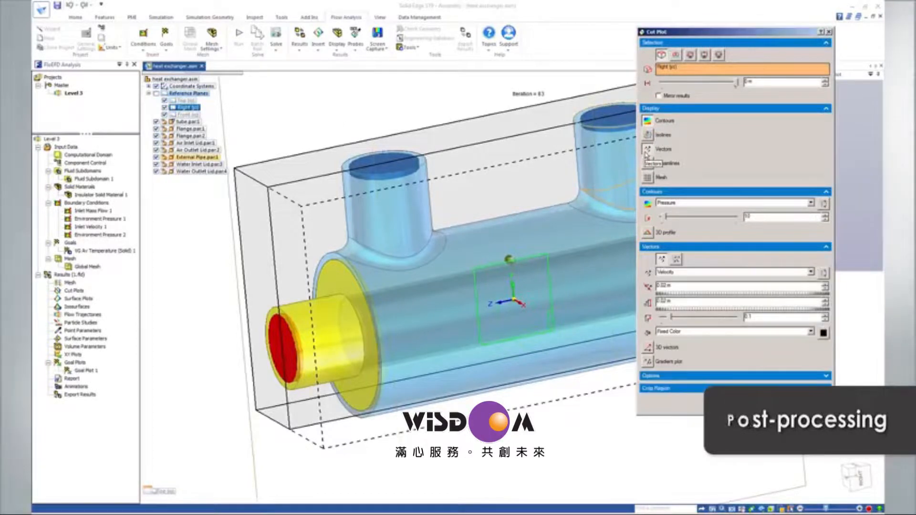
click(697, 204)
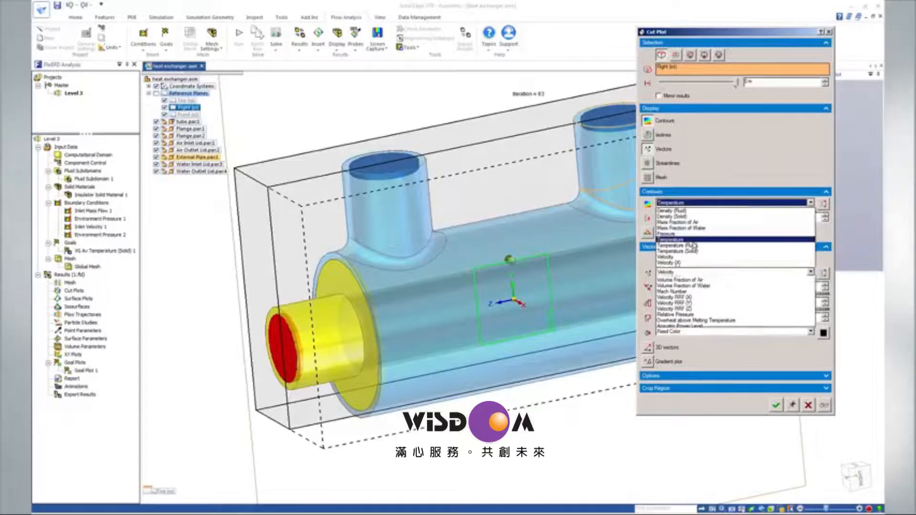
click(673, 239)
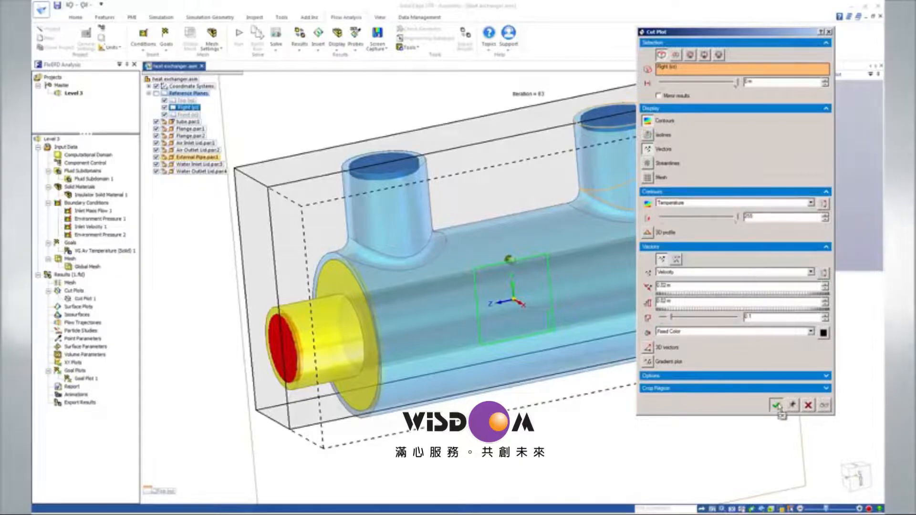
click(776, 405)
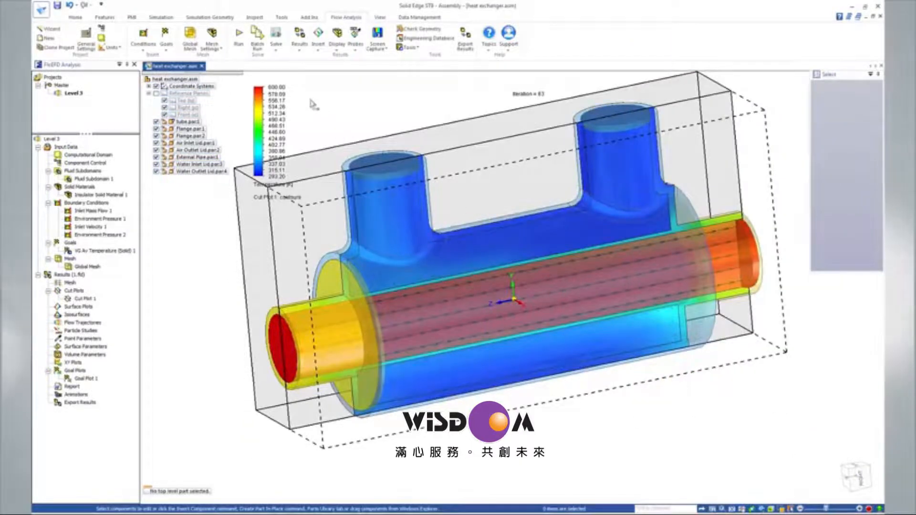
Set the cut plot's maximum temperature scale value to 300 K and hide the model geometry.
click(281, 88)
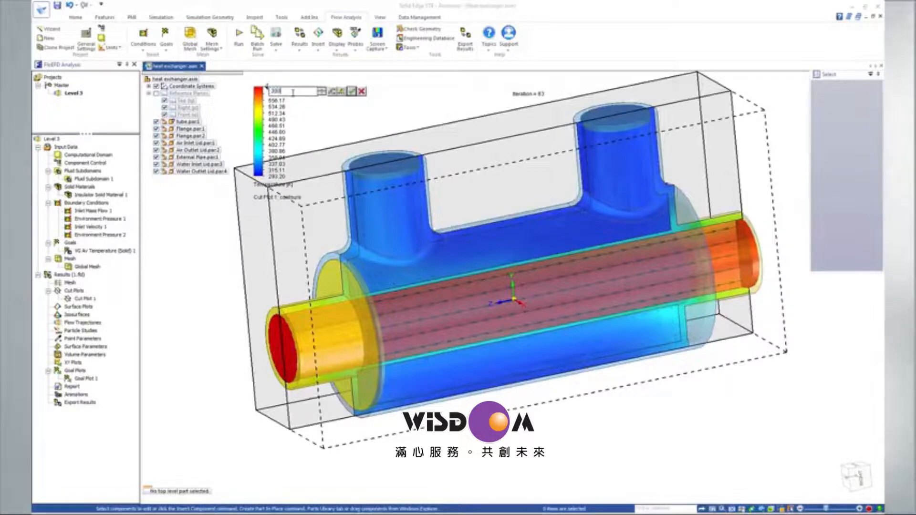
text(300)
key(Return)
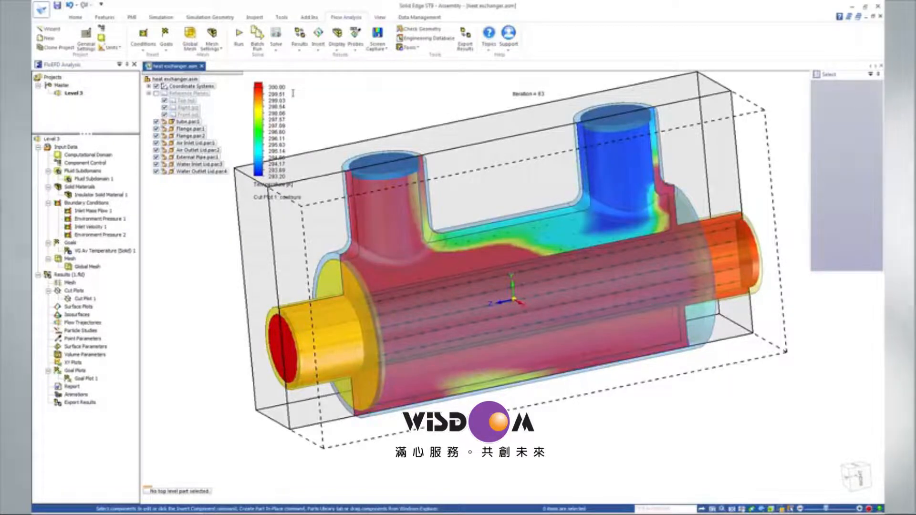
click(337, 47)
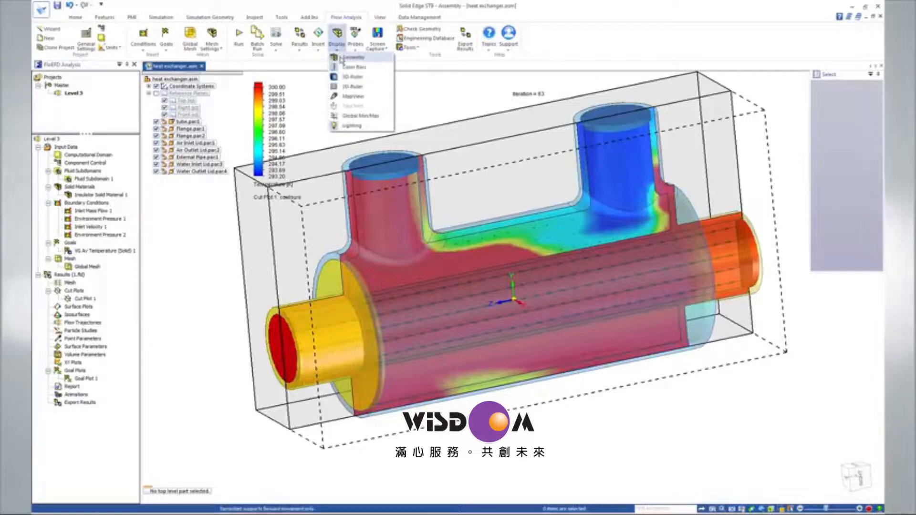
click(342, 59)
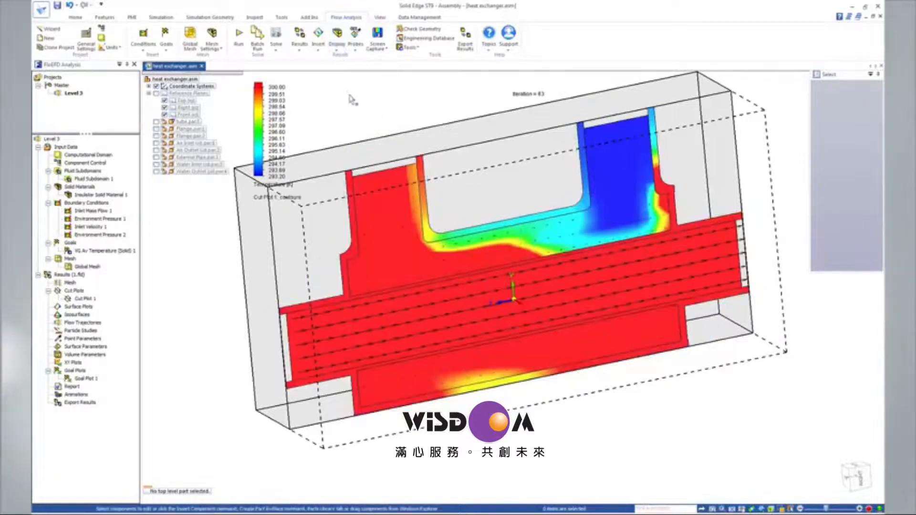
Hide the temperature cut plot and display the heat exchanger geometry again.
right_click(92, 299)
click(104, 313)
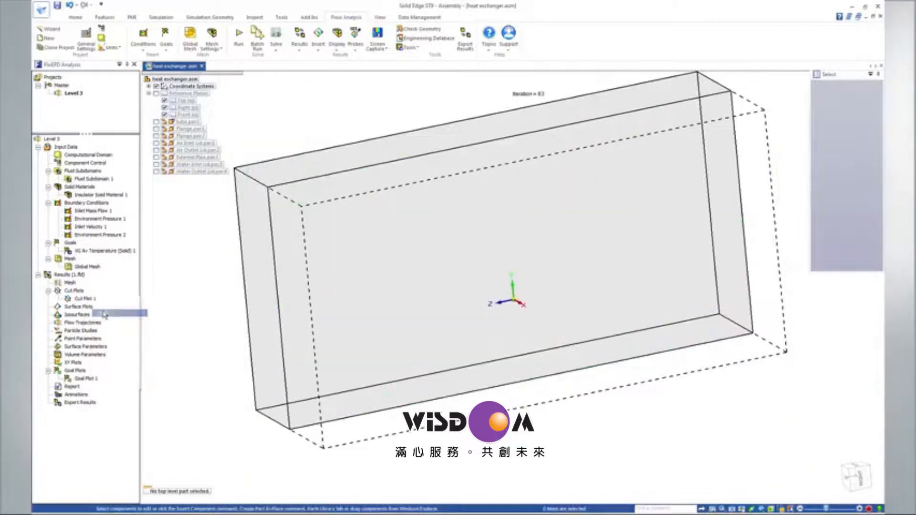
click(334, 52)
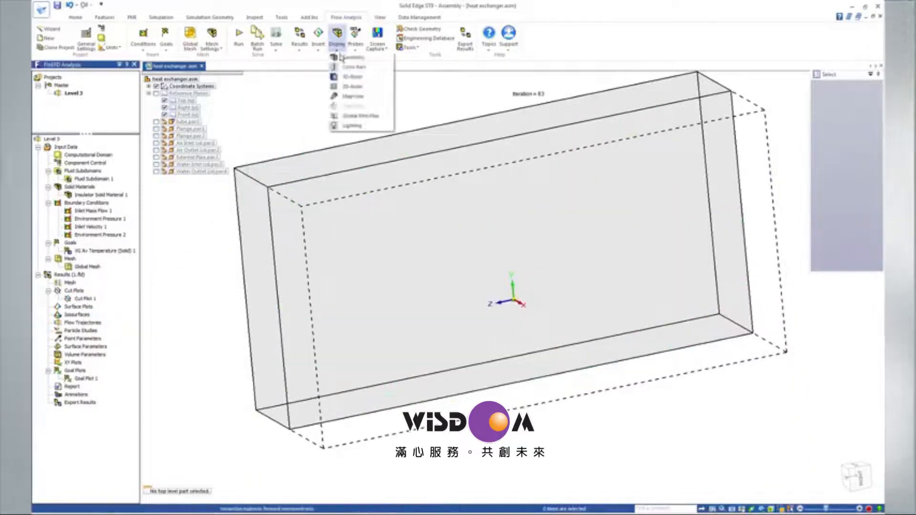
click(341, 60)
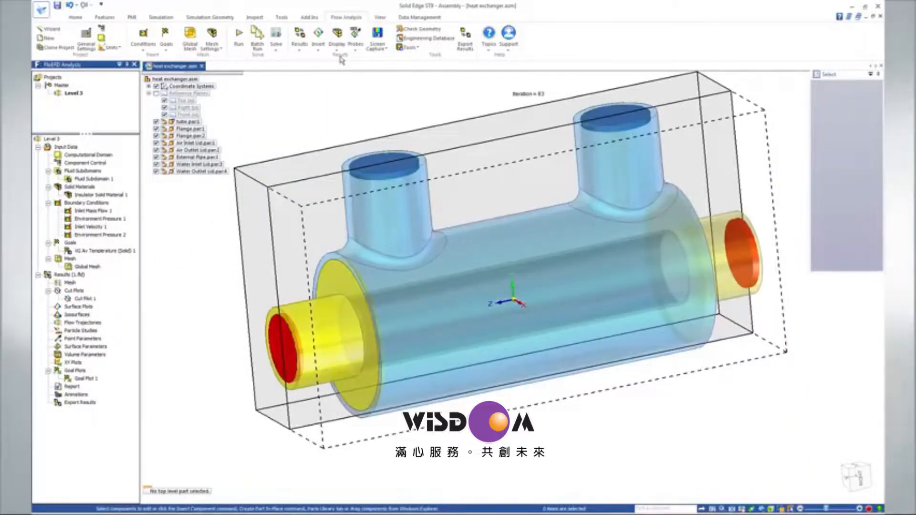
Insert pipe-style flow trajectories starting from the water inlet lid, coloured by Velocity with a maximum of 0.004 m/s.
click(318, 46)
click(342, 86)
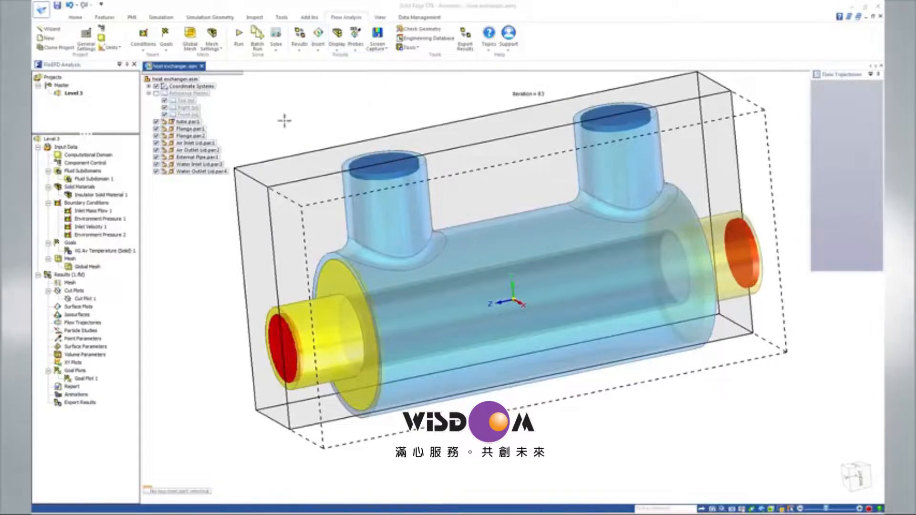
click(94, 211)
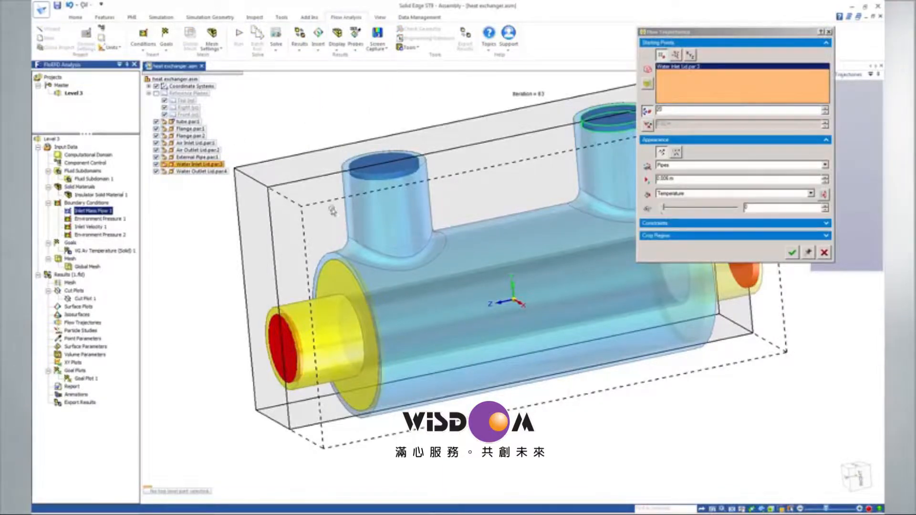
click(726, 194)
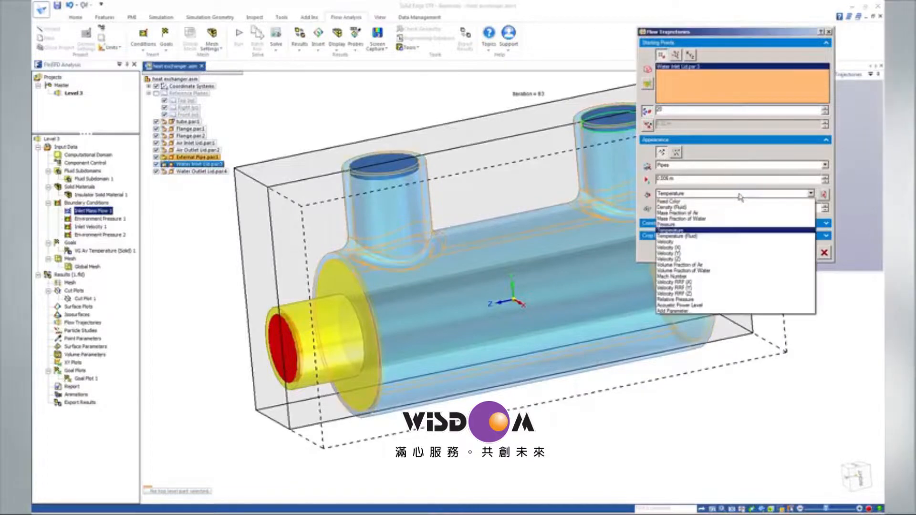
click(725, 243)
click(824, 195)
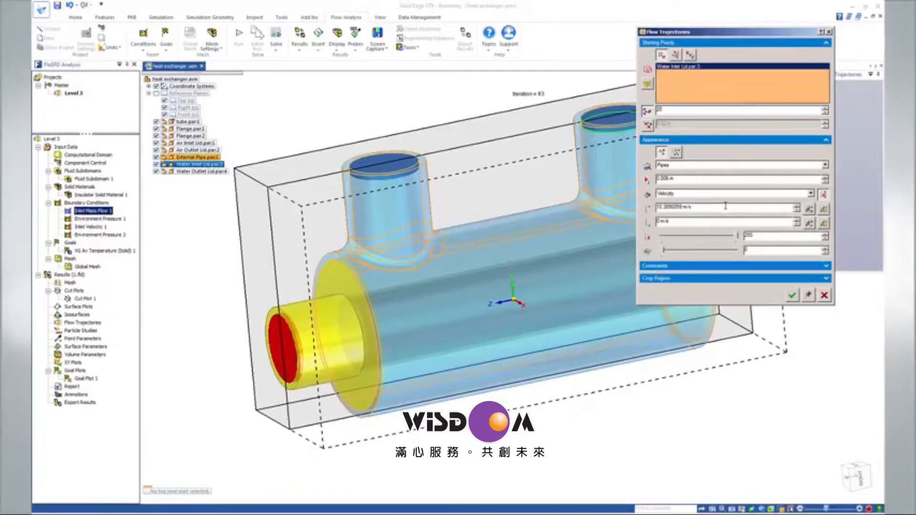
text(0.00)
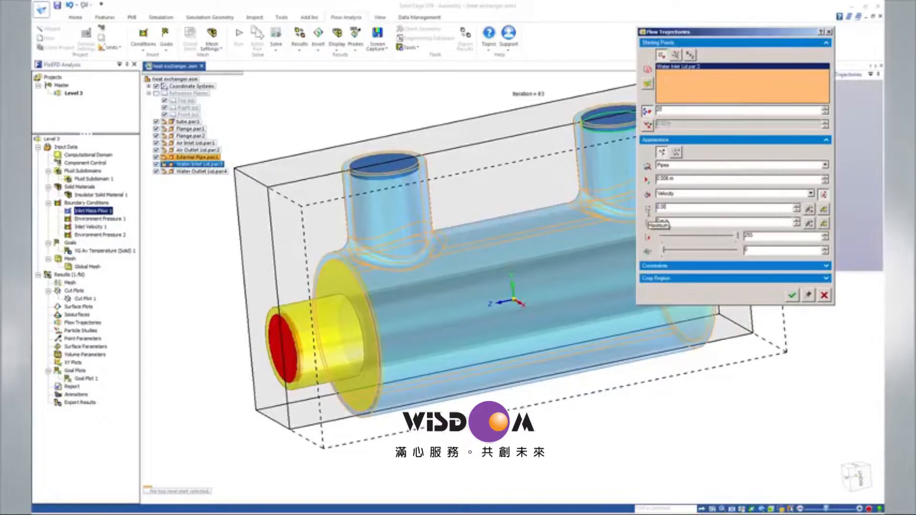
text(4)
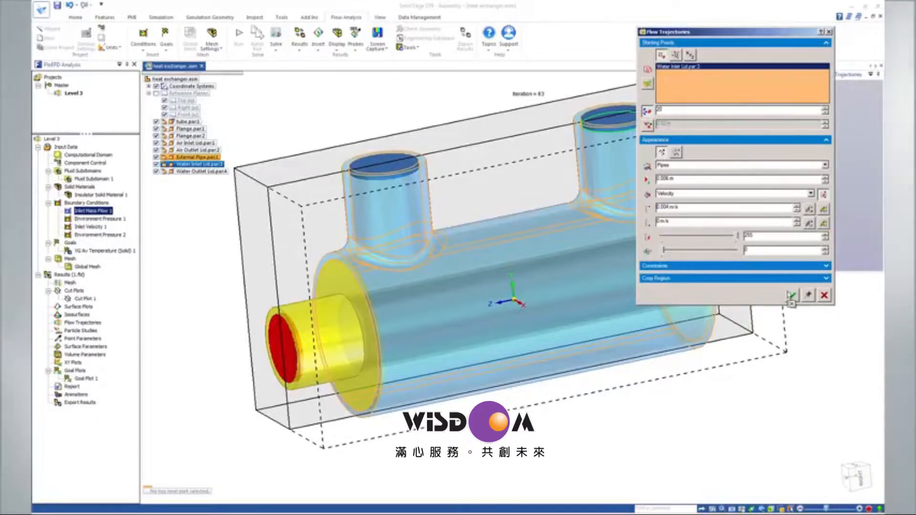
click(791, 296)
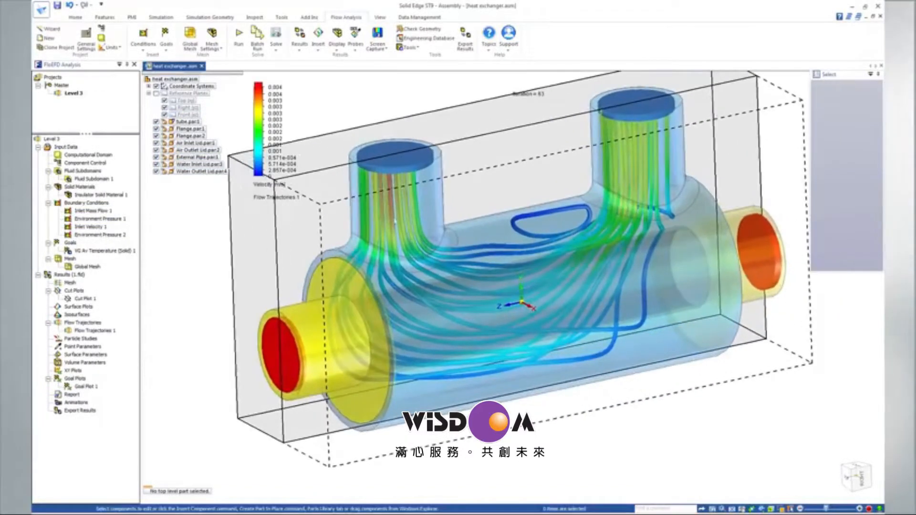
Recolour the flow trajectories by Temperature and switch the model display to wireframe.
click(279, 187)
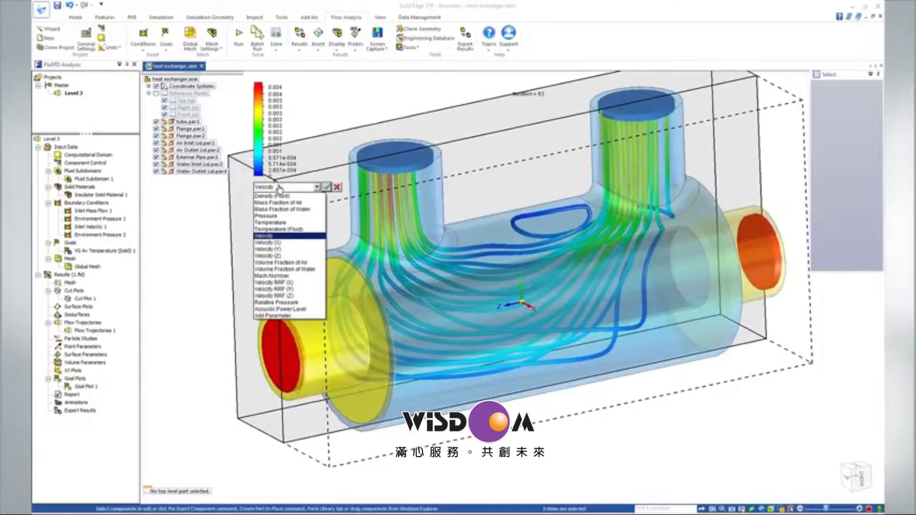
click(280, 222)
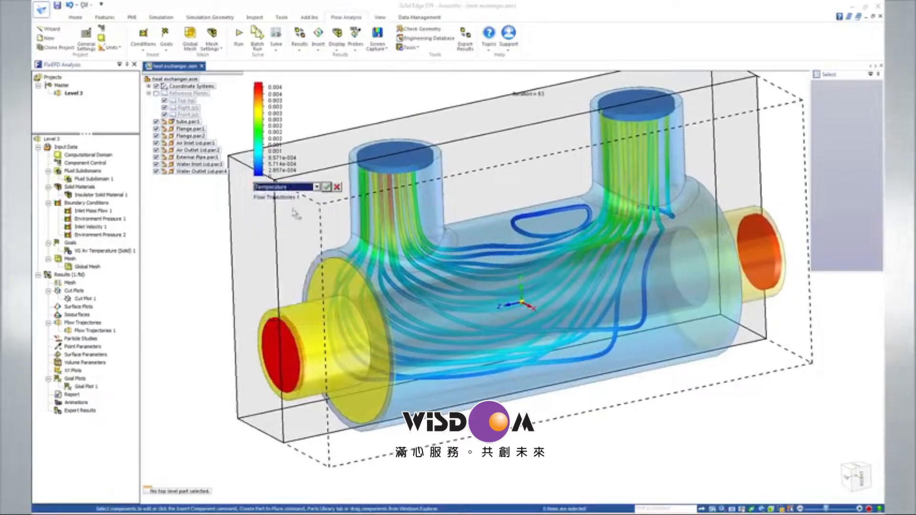
click(327, 187)
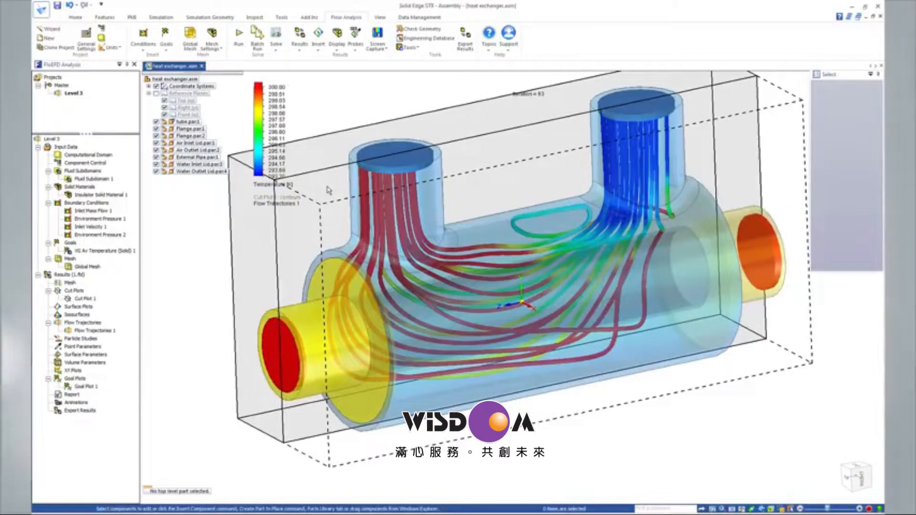
click(380, 18)
click(250, 31)
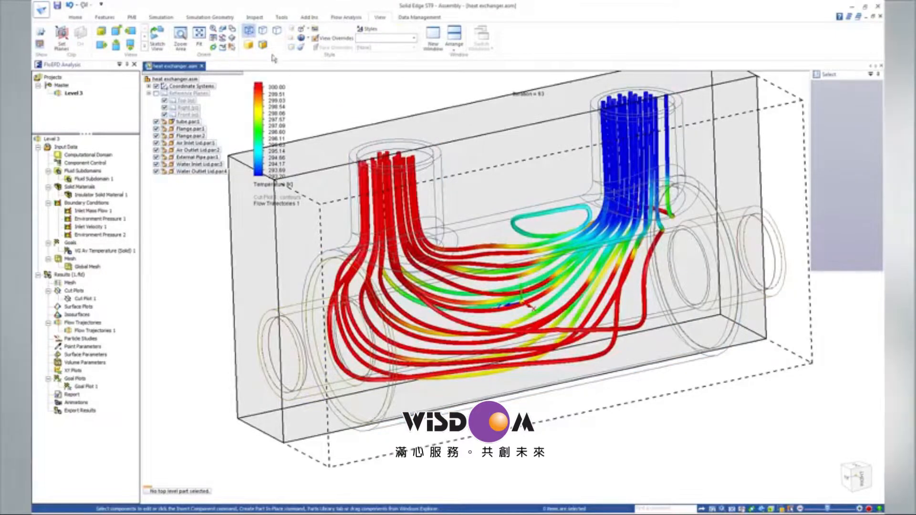
Insert surface parameters on the face of the Environment Pressure 1 boundary condition with all parameters selected.
click(350, 18)
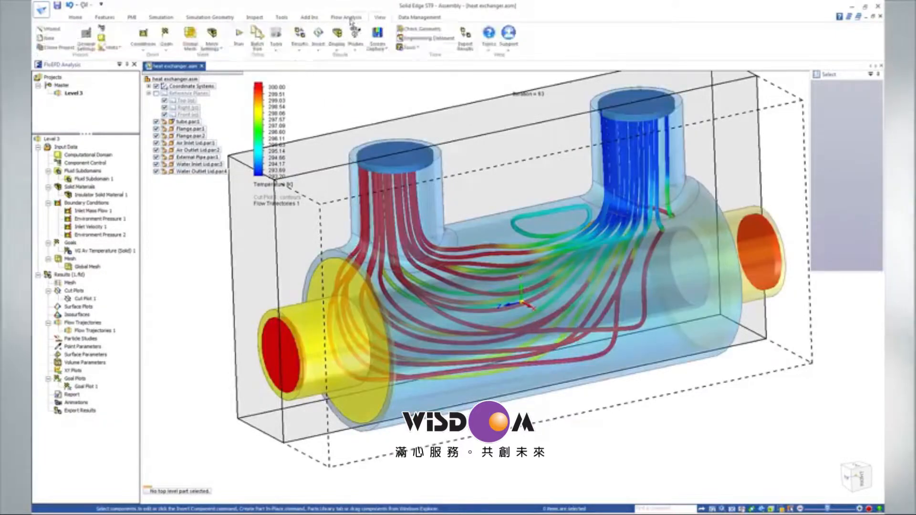
click(319, 37)
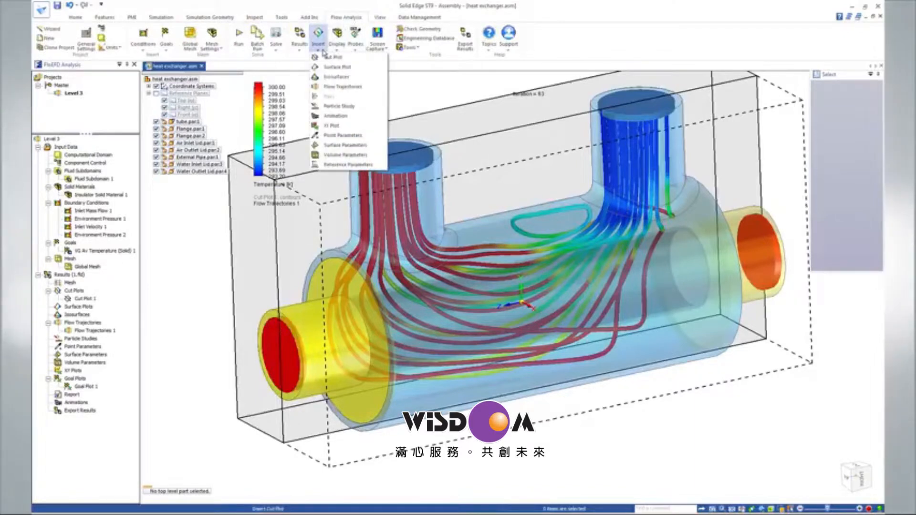
click(339, 145)
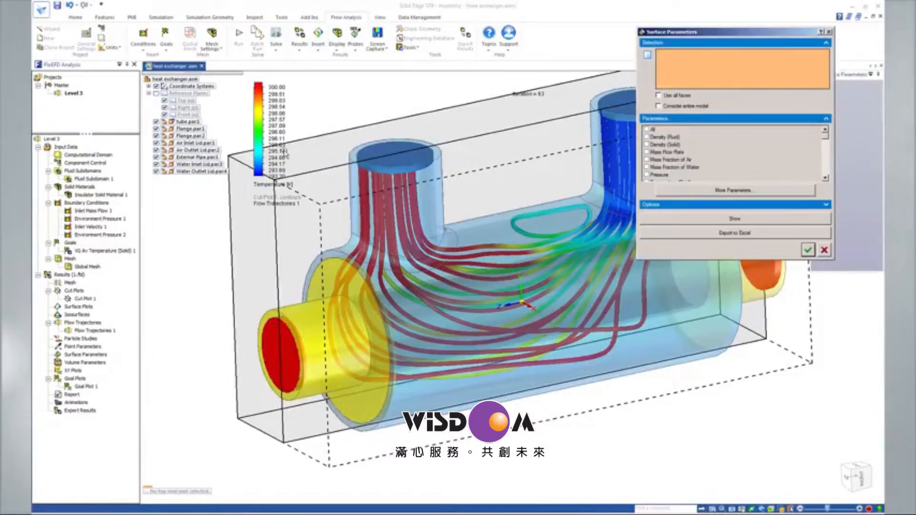
click(99, 219)
click(646, 129)
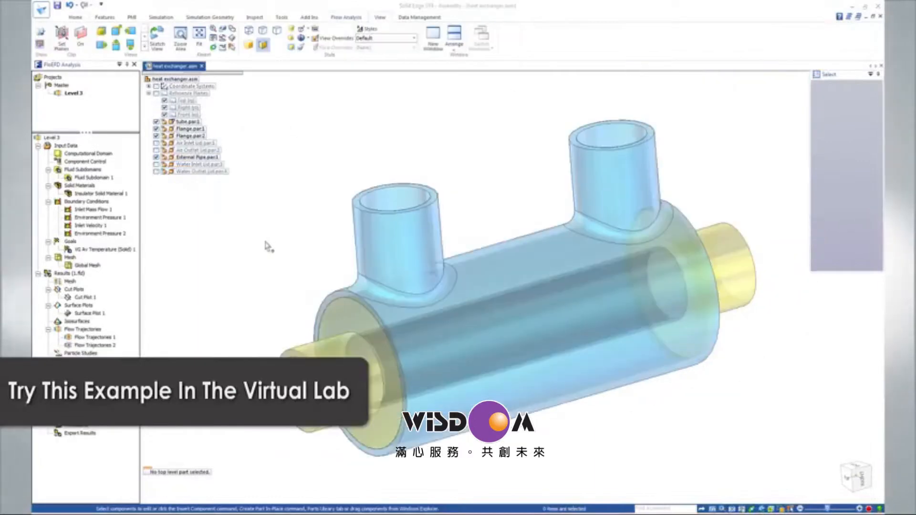
Play the animation of the temperature cut plot and inspect the plotted results on the heat exchanger.
right_click(85, 297)
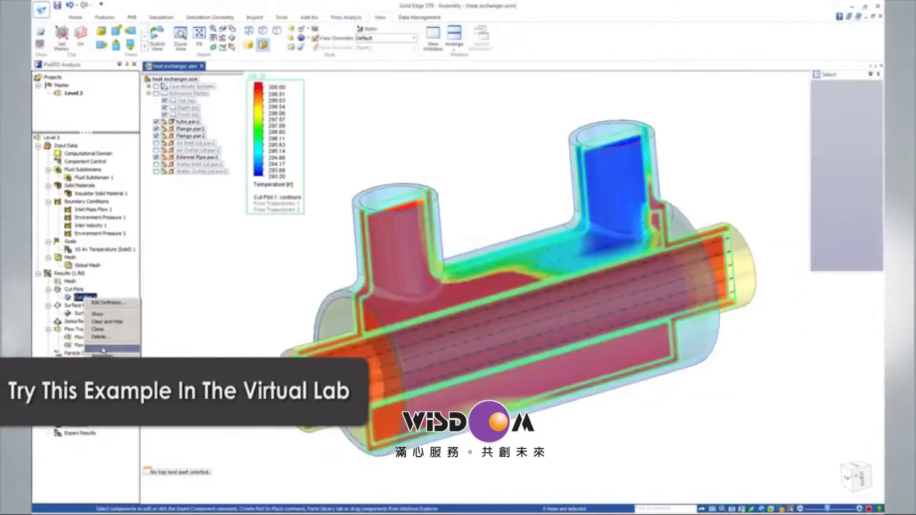
click(104, 350)
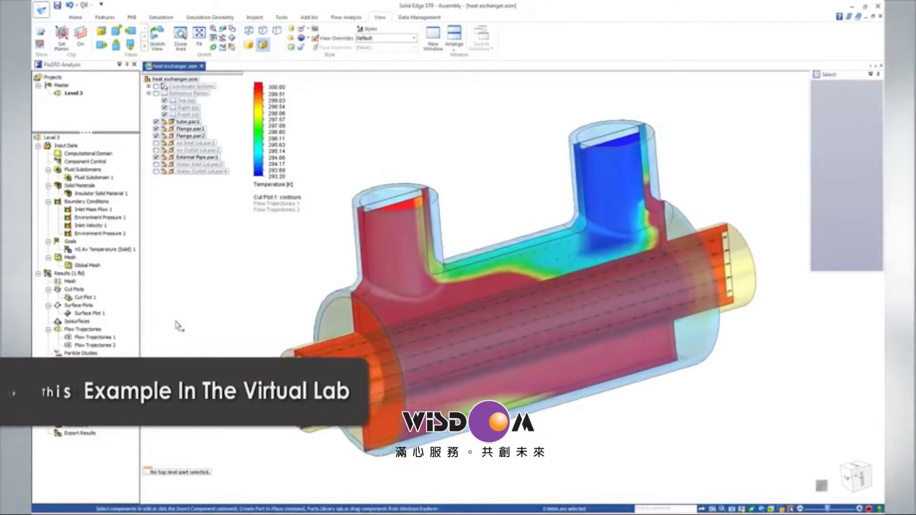
right_click(86, 297)
click(103, 350)
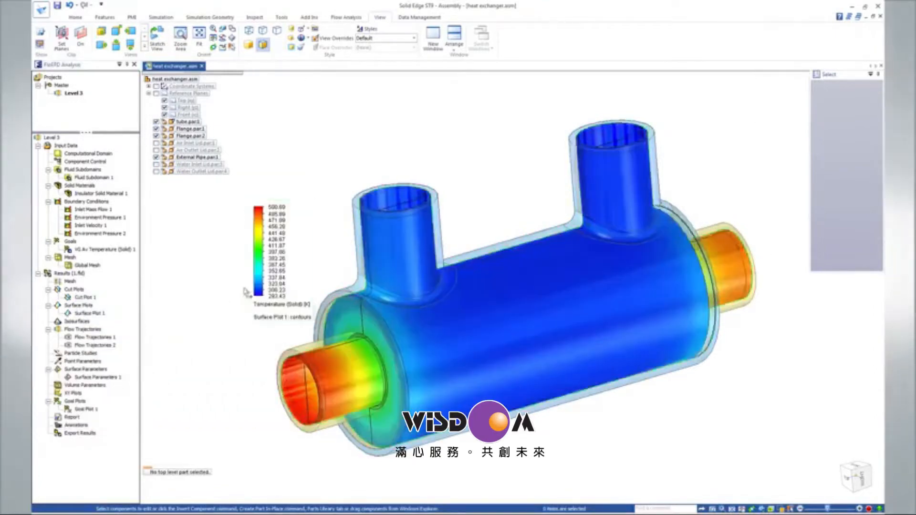
drag(248, 292, 173, 287)
middle_drag(191, 281, 268, 253)
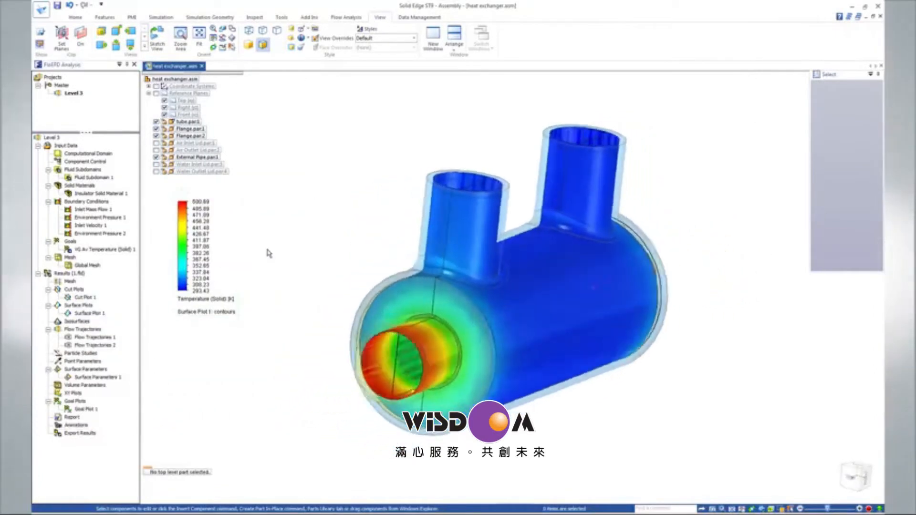
Display the Flow Trajectories 2 plot of the air passing through the inner tube.
click(95, 345)
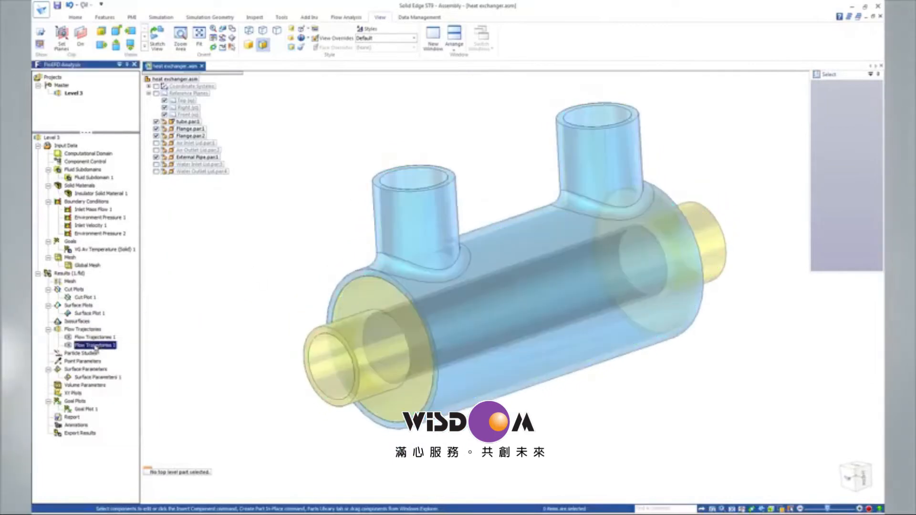
right_click(95, 345)
click(145, 365)
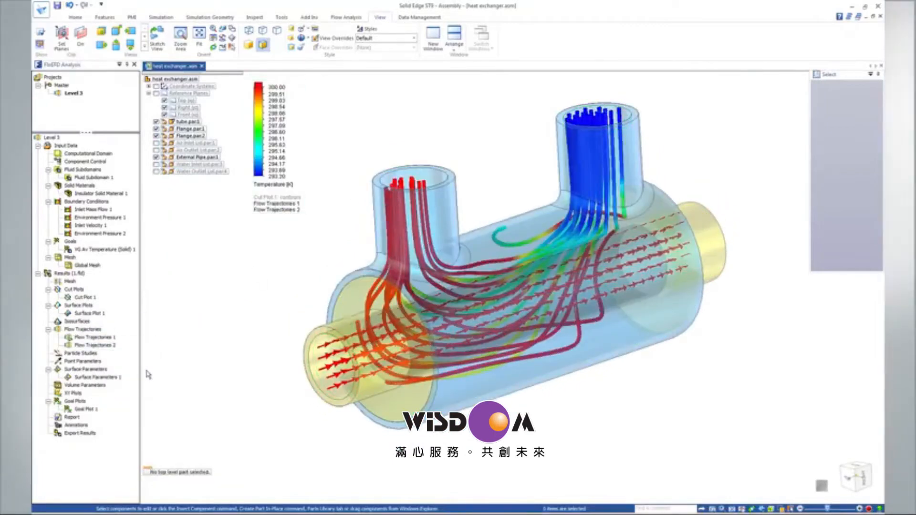